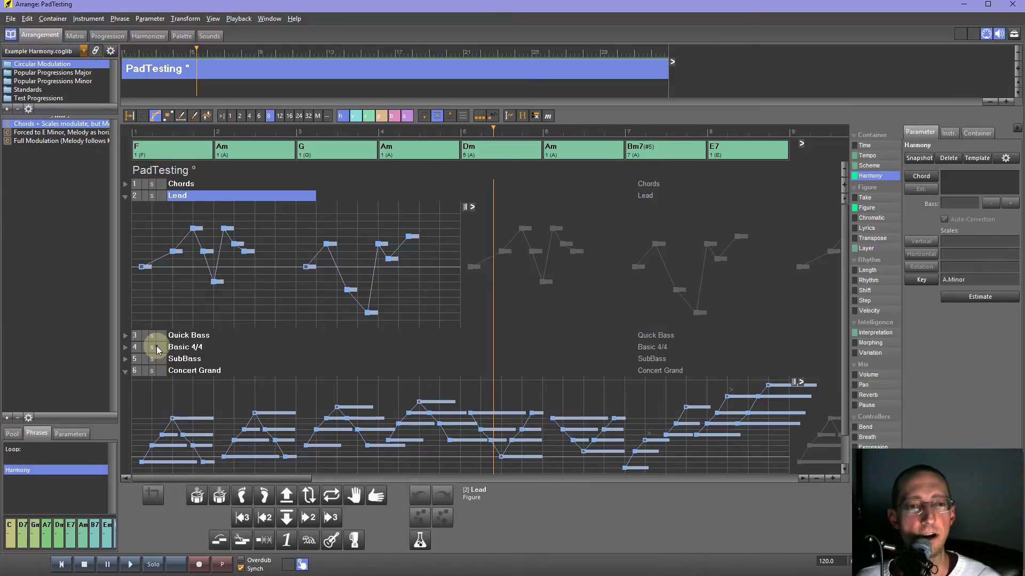
Rewind to the start and play the arrangement's chord progression.
{"action": "left_click", "coordinate": [66, 566]}
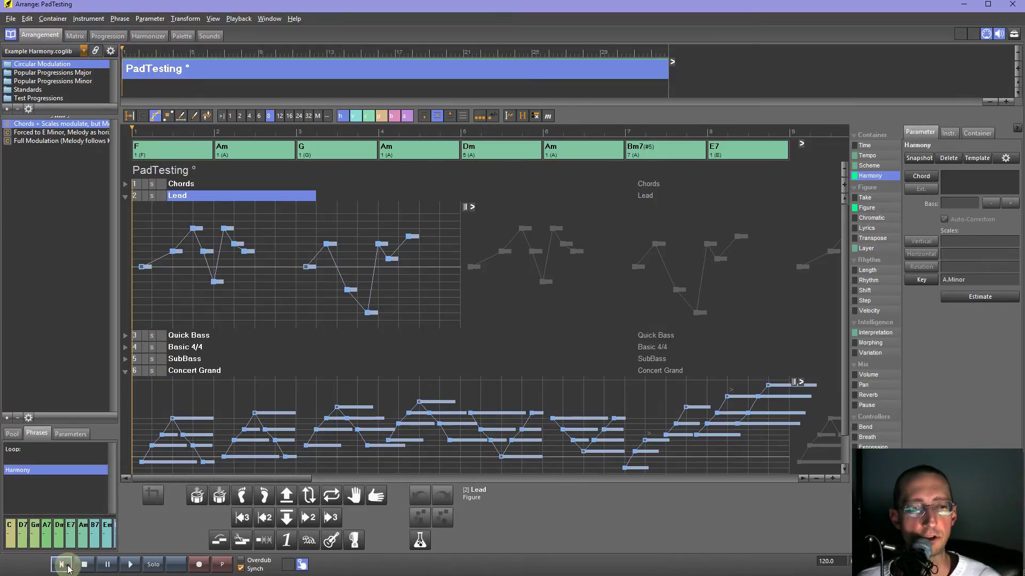
{"action": "left_click", "coordinate": [130, 564]}
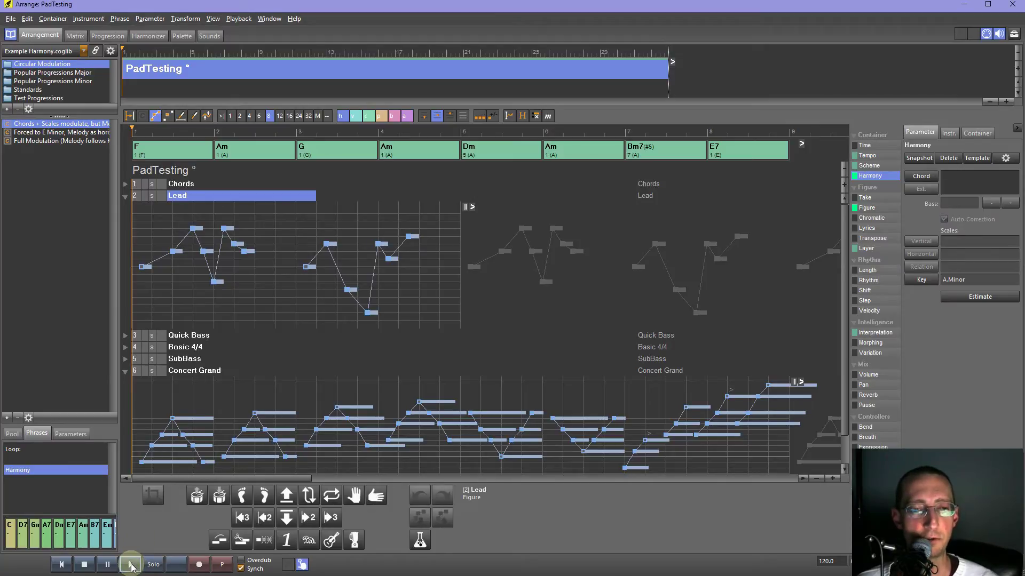
{"action": "left_click", "coordinate": [130, 564]}
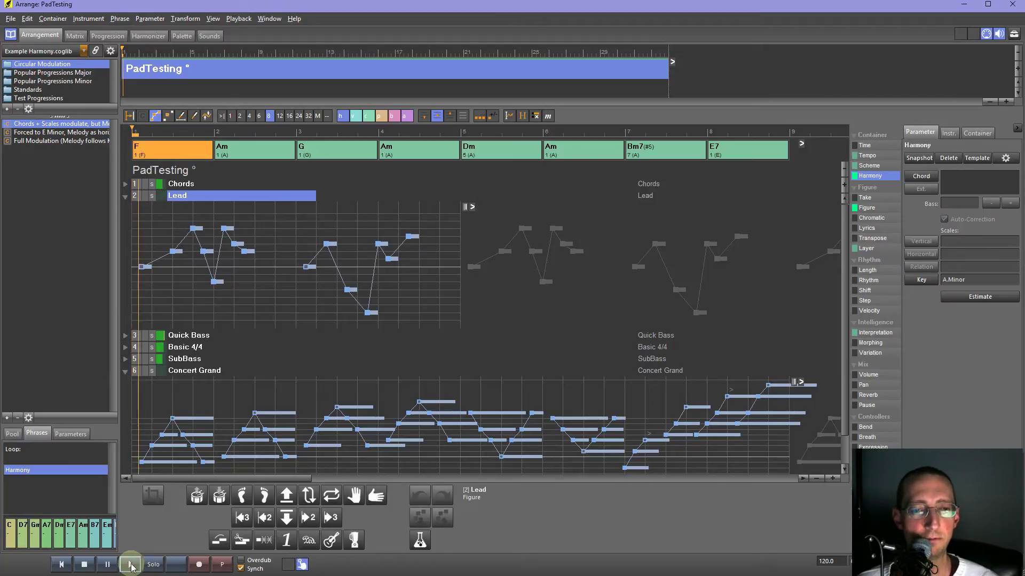
Solo the Concert Grand track, show its Kontakt instrument settings, and stop playback.
{"action": "left_click", "coordinate": [192, 375]}
{"action": "left_click", "coordinate": [181, 193]}
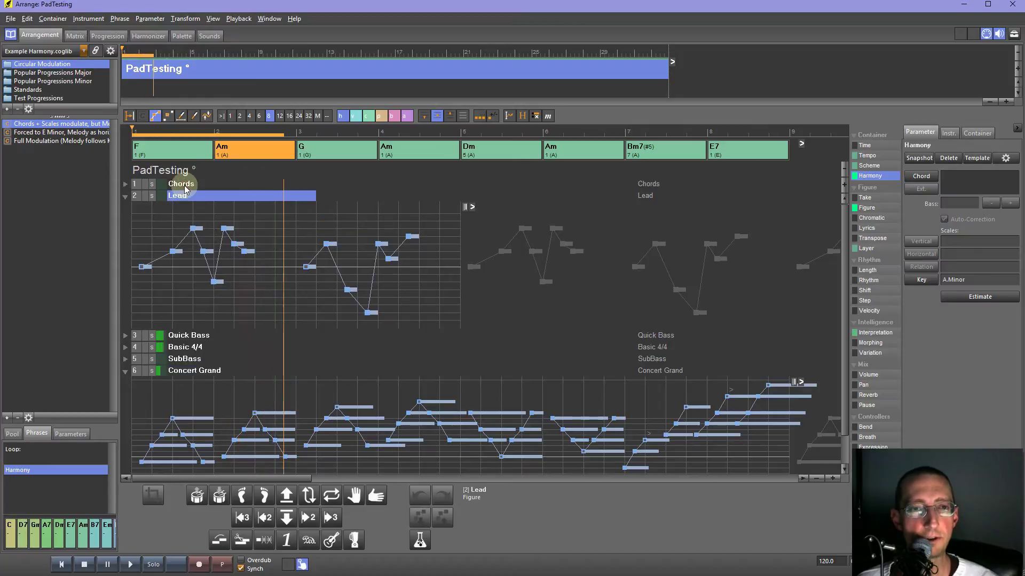
{"action": "left_click", "coordinate": [184, 187]}
{"action": "left_click", "coordinate": [176, 370]}
{"action": "left_click", "coordinate": [152, 371]}
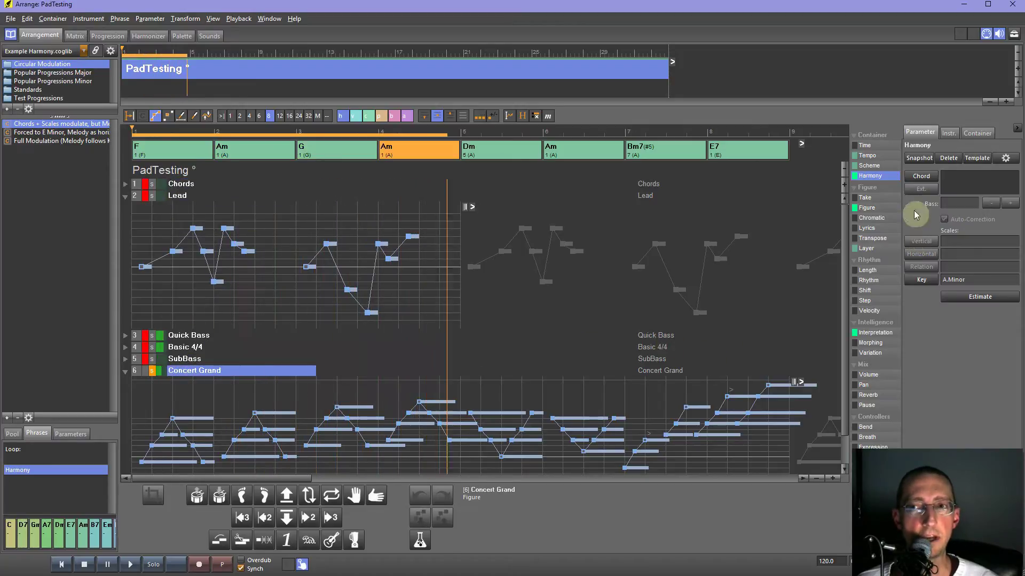
{"action": "left_click", "coordinate": [949, 133]}
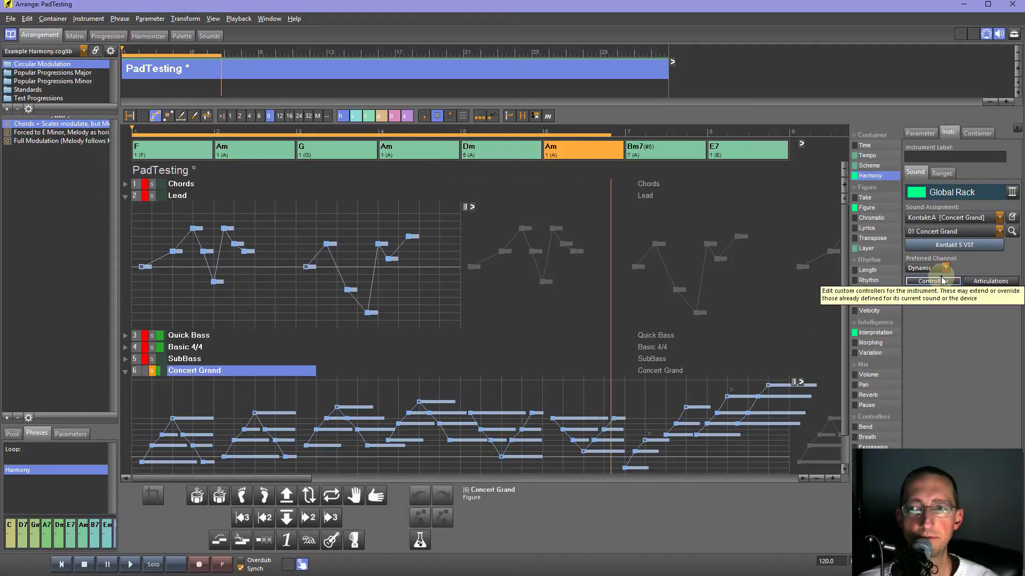
{"action": "key", "text": "space"}
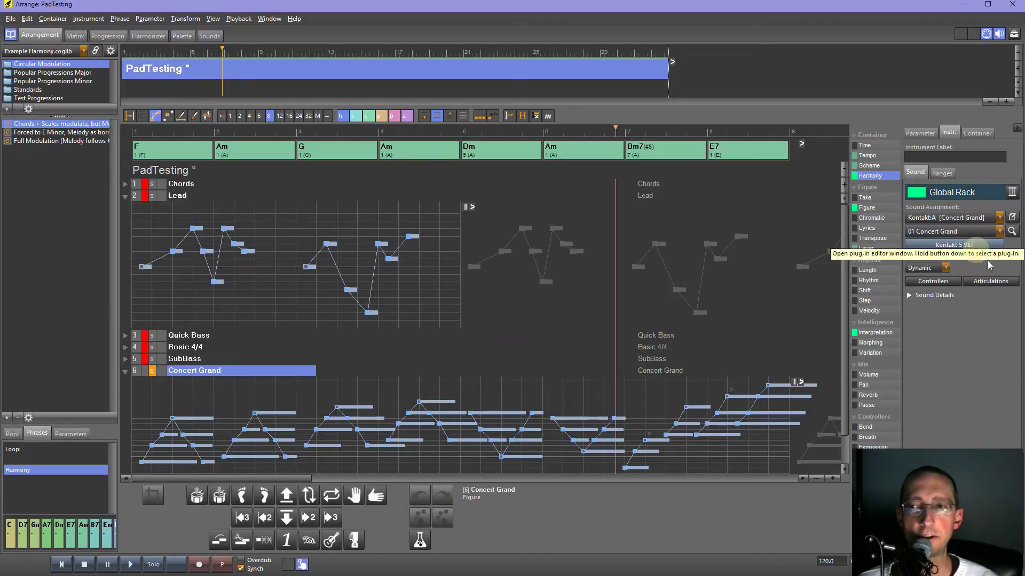
Assign the Kontakt Genco Legato sound to the track and play it back.
{"action": "left_click", "coordinate": [1011, 231]}
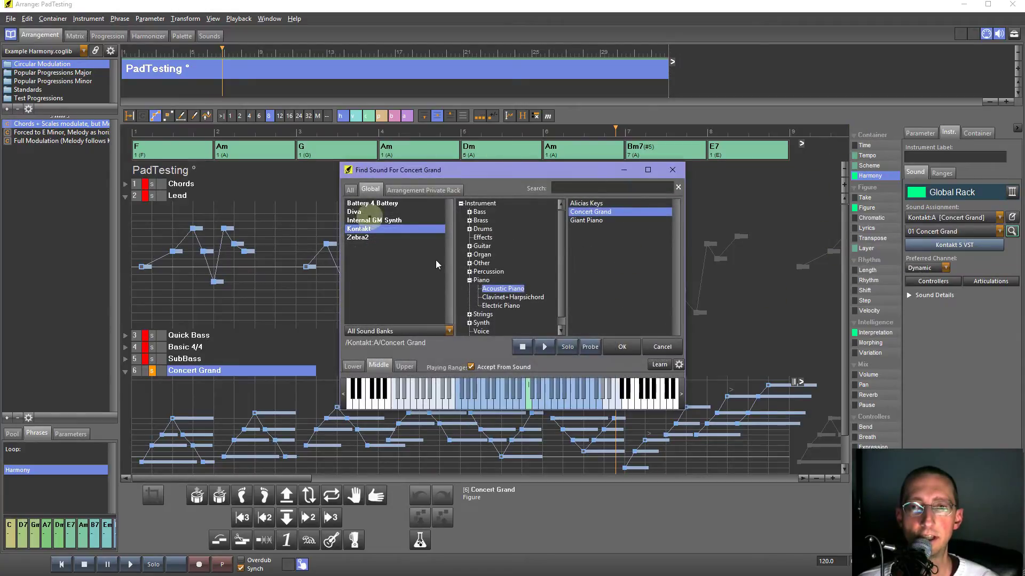
{"action": "left_click_drag", "start_coordinate": [398, 170], "coordinate": [366, 181]}
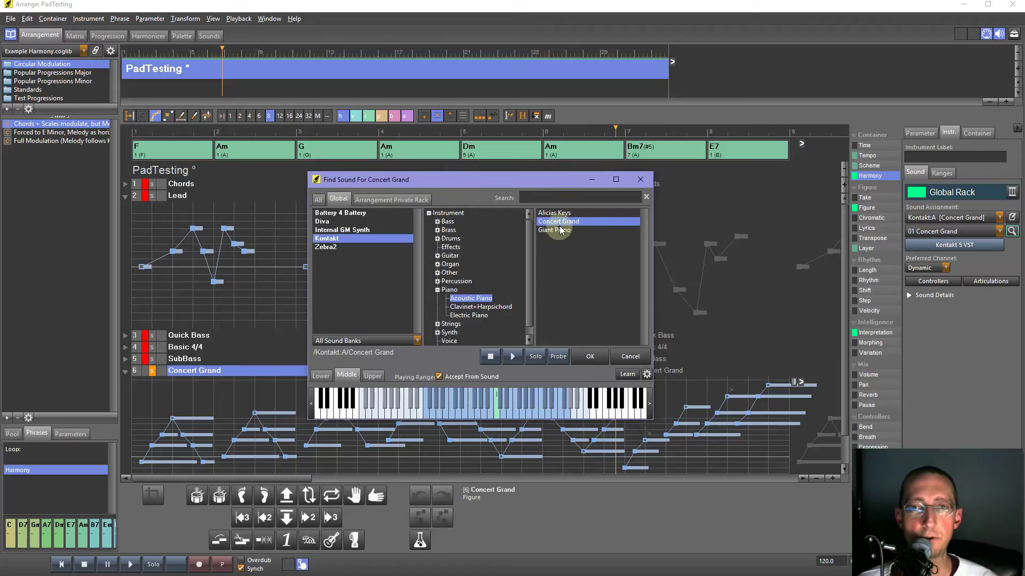
{"action": "left_click", "coordinate": [448, 213]}
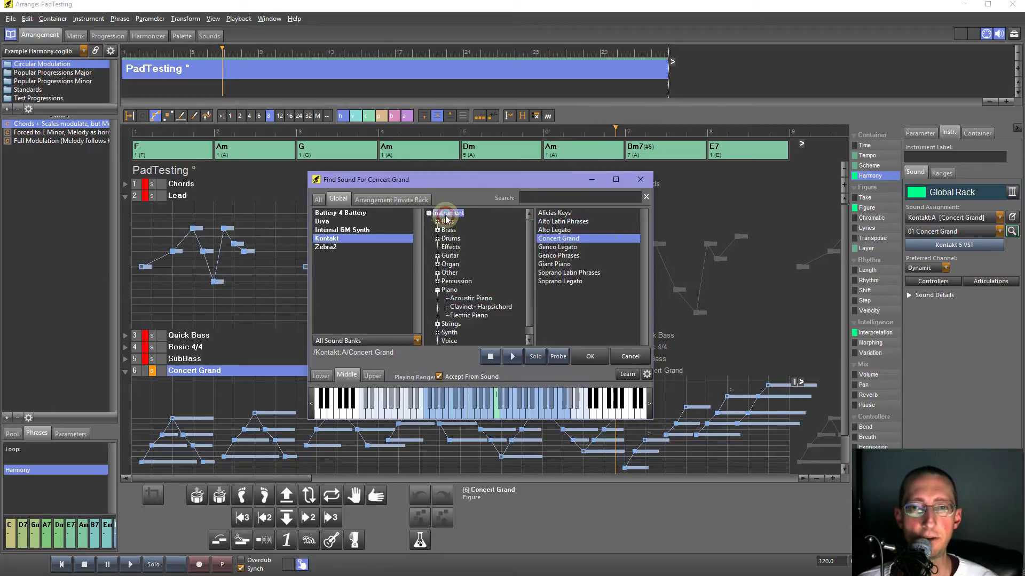
{"action": "double_click", "coordinate": [555, 248]}
{"action": "key", "text": "space"}
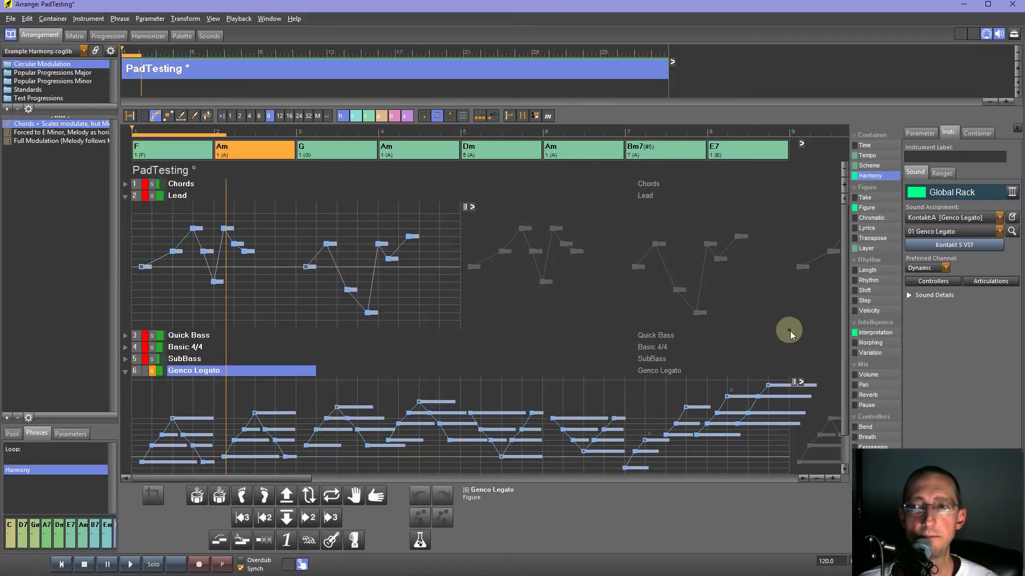
Replace the track's sound with the Kontakt Giant Piano instrument.
{"action": "left_click", "coordinate": [1012, 233]}
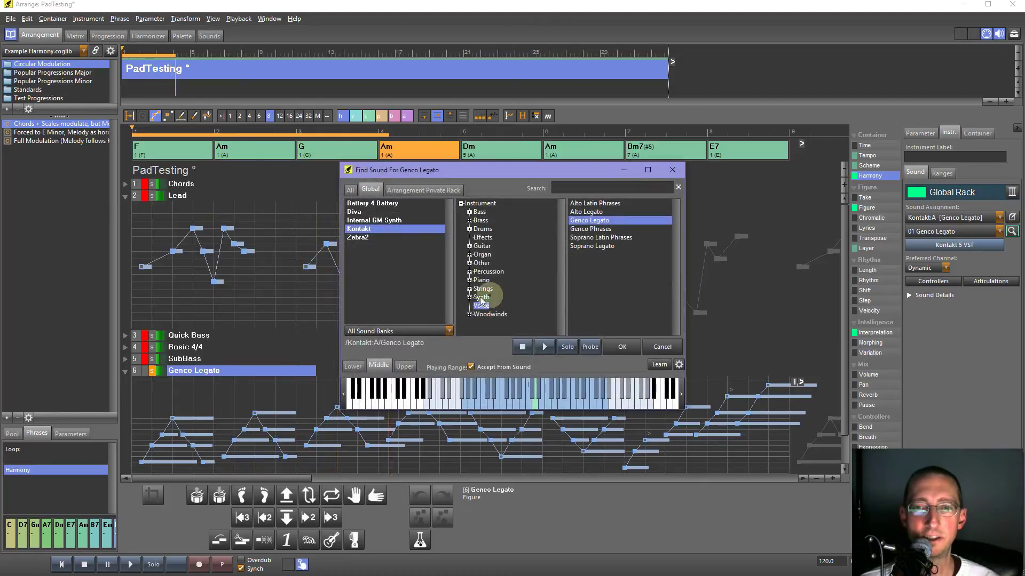
{"action": "left_click", "coordinate": [473, 203]}
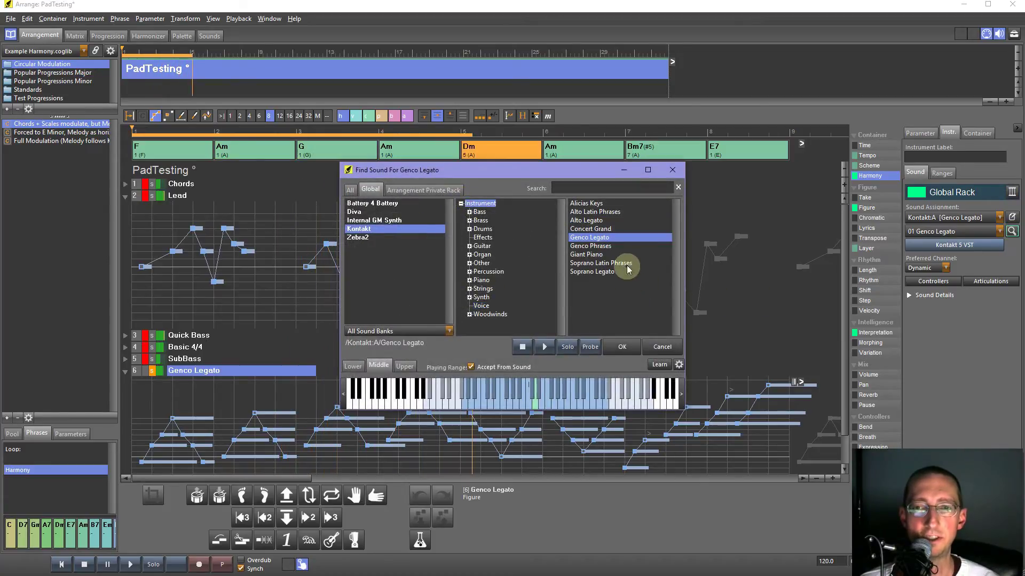
{"action": "double_click", "coordinate": [586, 254]}
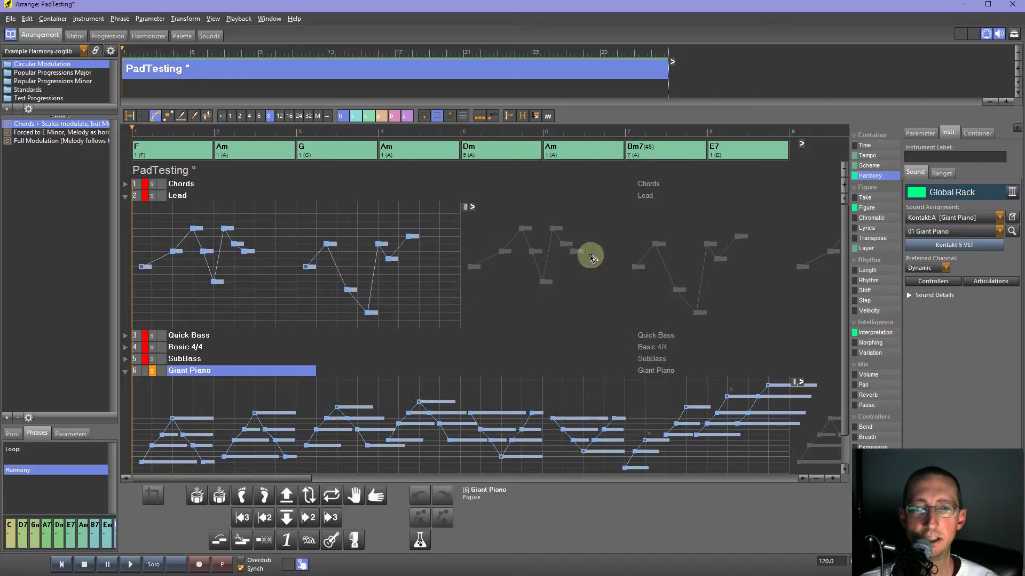
Browse the Zebra2 sound bank, then close the browser without changing the sound.
{"action": "left_click", "coordinate": [1012, 231]}
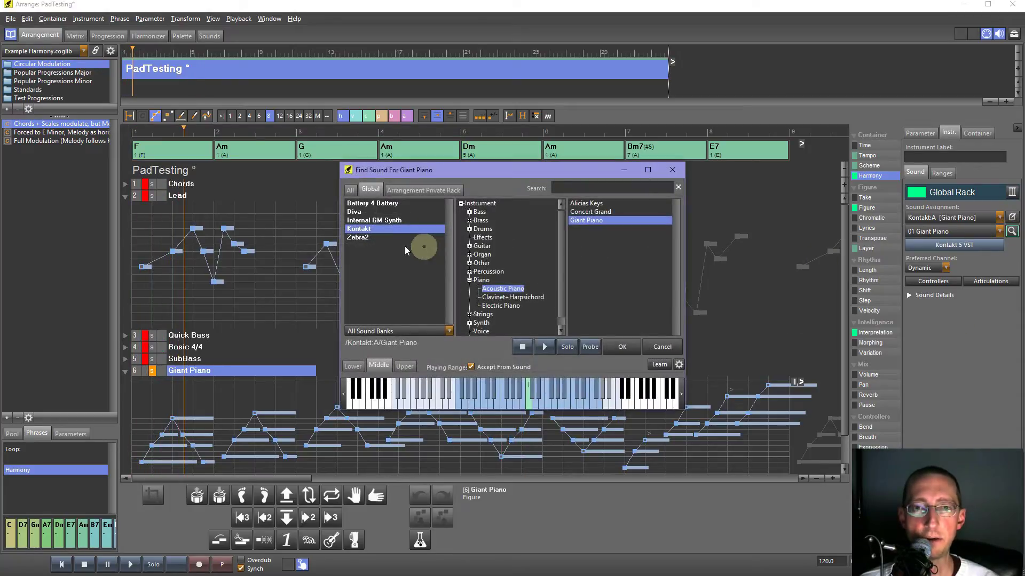
{"action": "left_click", "coordinate": [359, 240]}
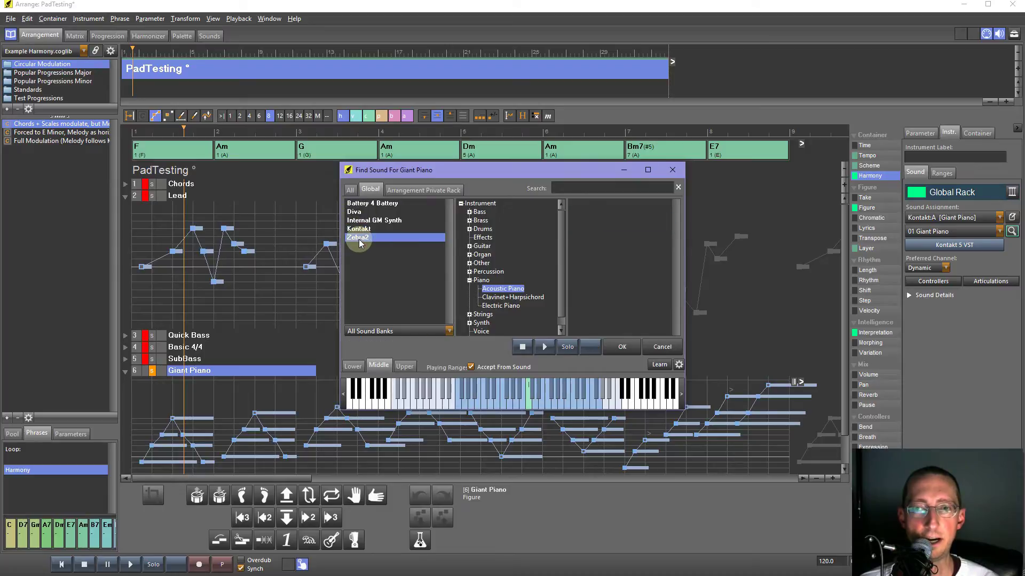
{"action": "left_click", "coordinate": [359, 240]}
{"action": "left_click", "coordinate": [359, 240]}
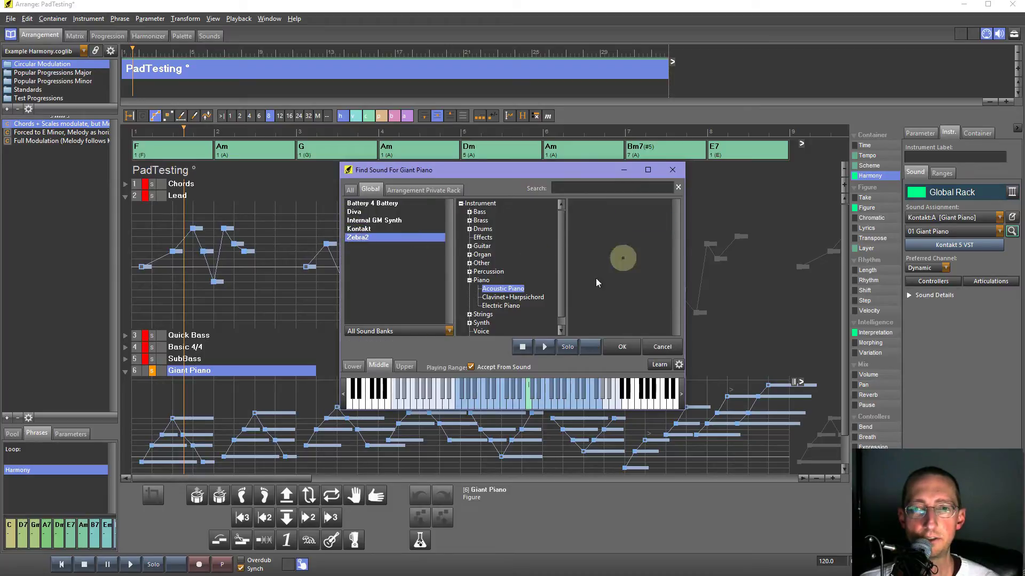
{"action": "left_click", "coordinate": [662, 347]}
Assign the track to Zebra2:A with preset 2:1 002 - Journey Stab, then stop playback.
{"action": "left_click", "coordinate": [985, 218]}
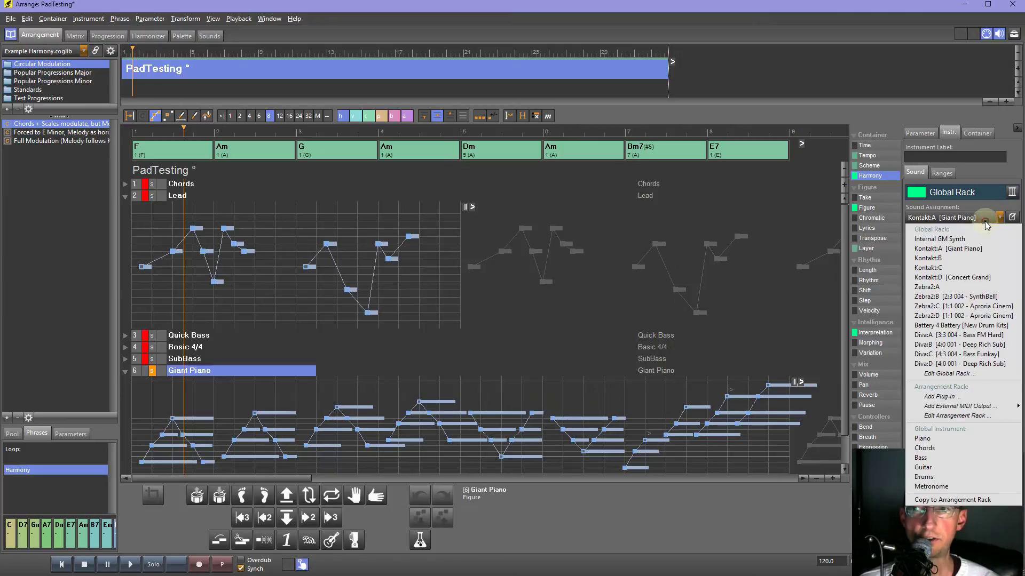
{"action": "left_click", "coordinate": [954, 288]}
{"action": "left_click", "coordinate": [1011, 231]}
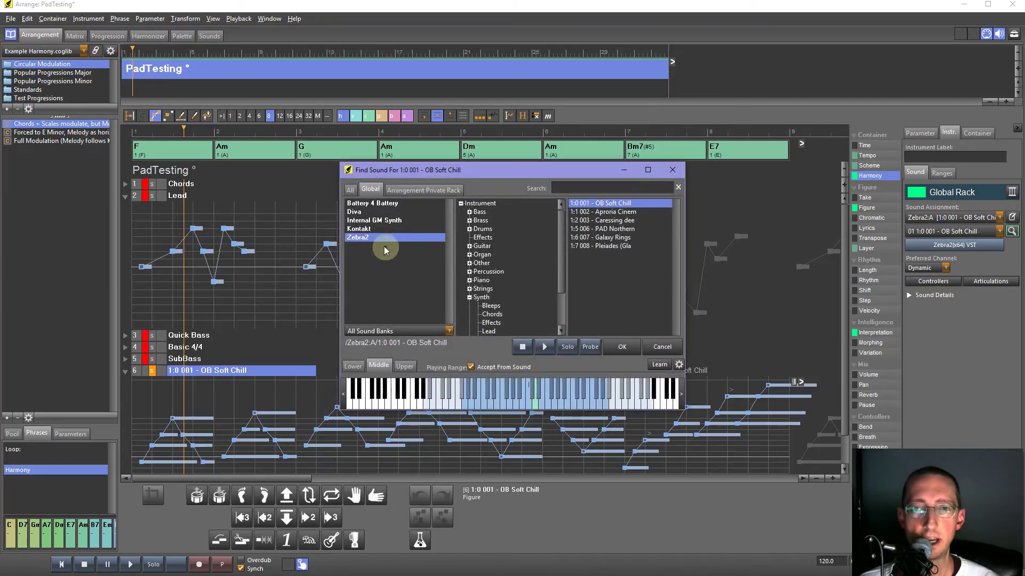
{"action": "left_click", "coordinate": [479, 203]}
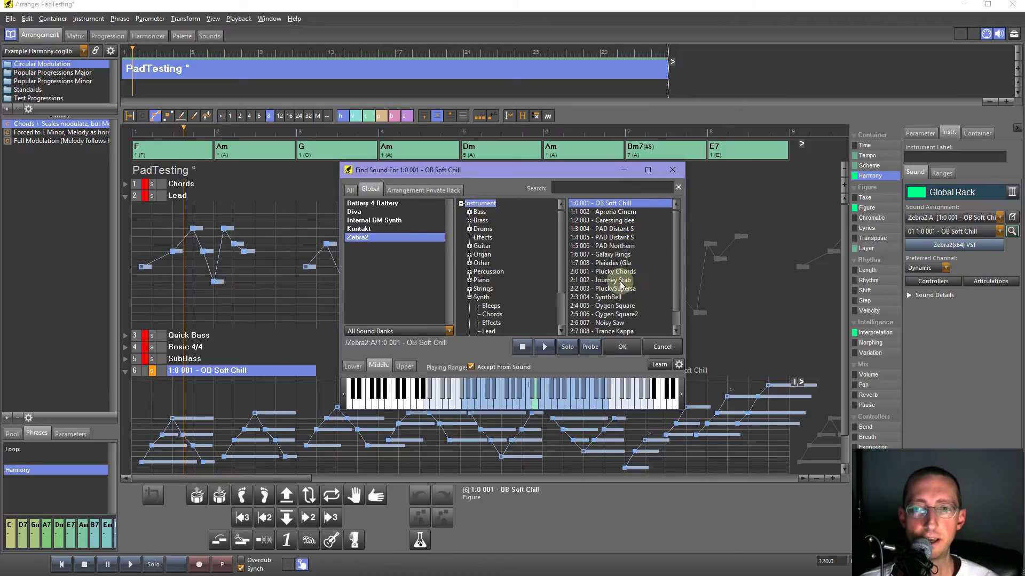
{"action": "double_click", "coordinate": [620, 281]}
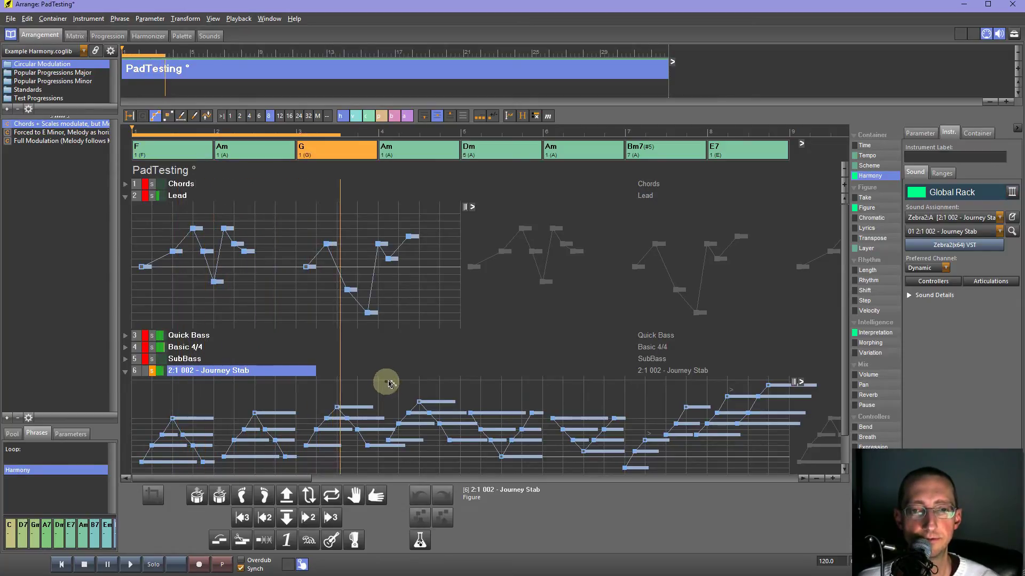
{"action": "key", "text": "space"}
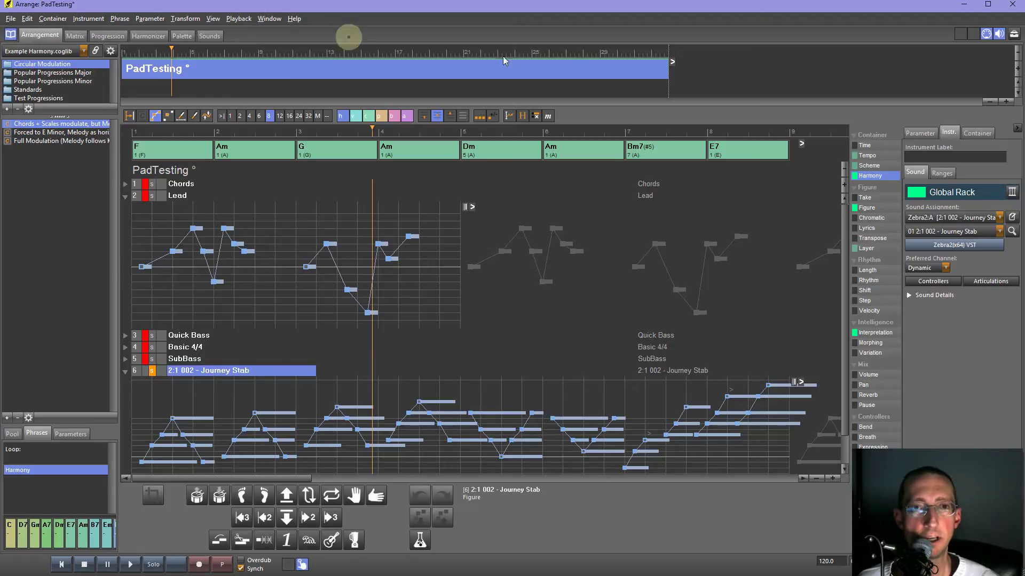
Close the arrangement without saving and move the Config folder window aside.
{"action": "left_click", "coordinate": [1014, 10]}
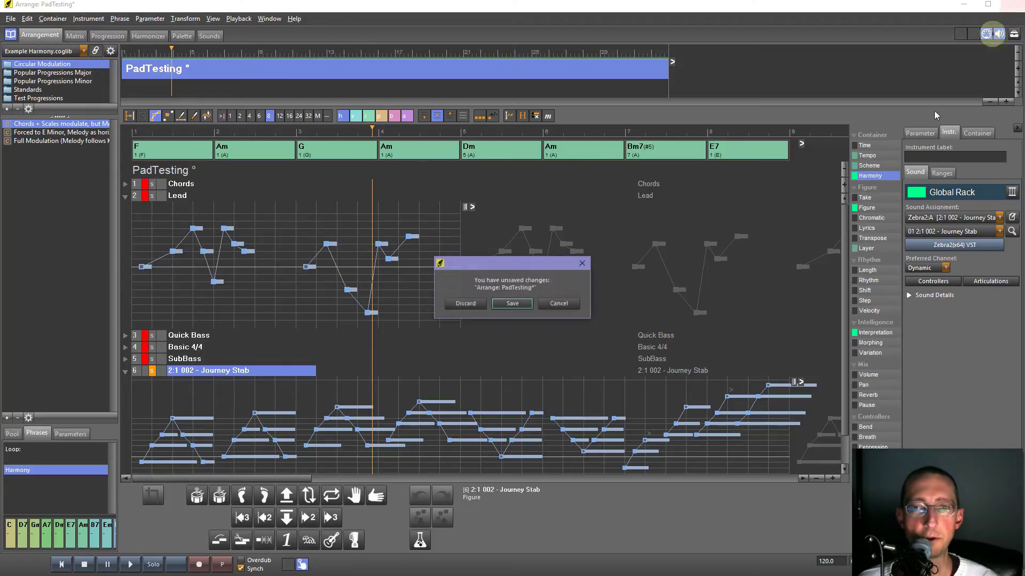
{"action": "left_click", "coordinate": [462, 303]}
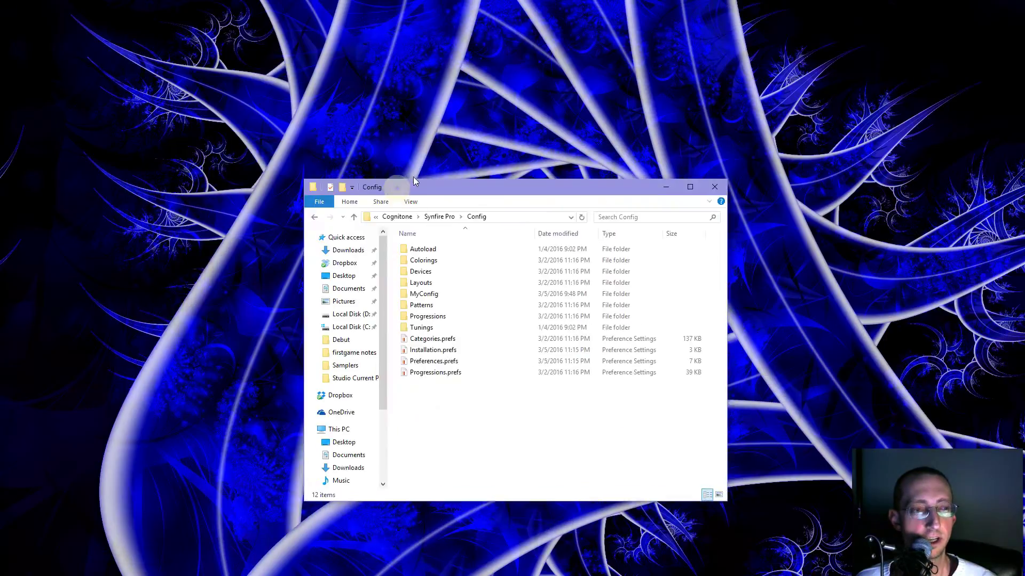
{"action": "left_click_drag", "start_coordinate": [413, 177], "coordinate": [191, 75]}
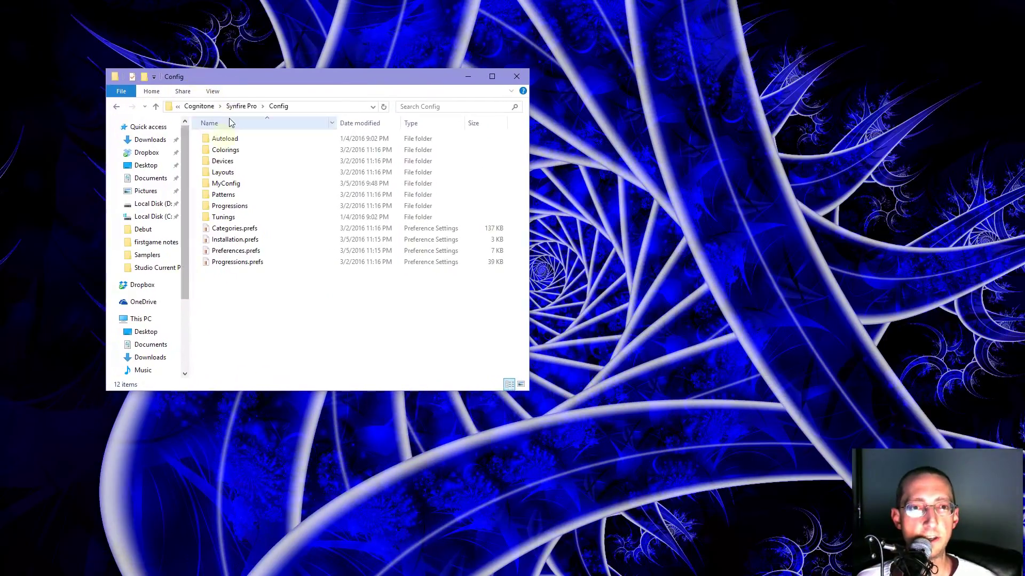
Go up to Documents\Synfire Pro and rename the Config folder to ConfigOrig.
{"action": "left_click", "coordinate": [315, 106]}
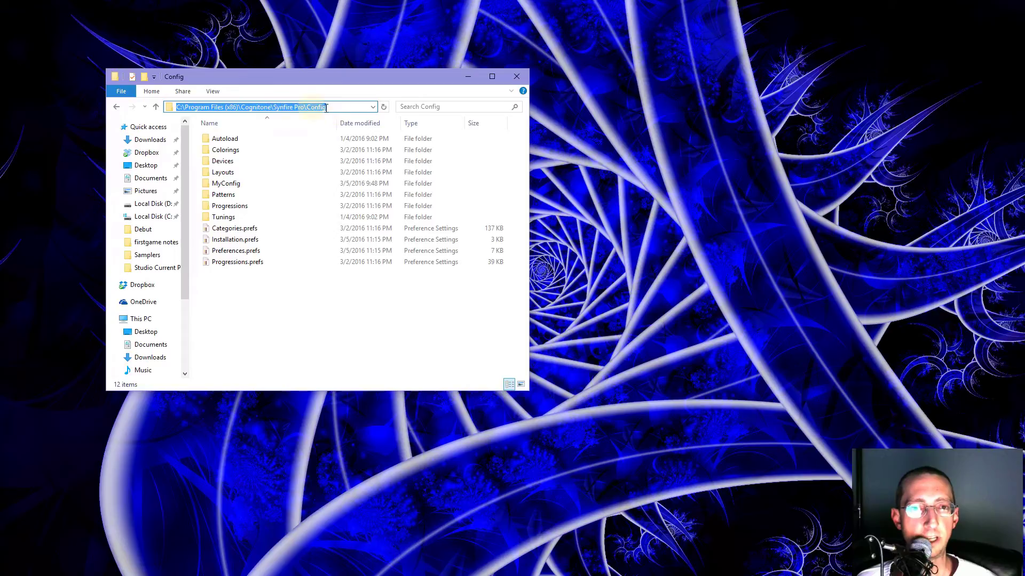
{"action": "left_click", "coordinate": [322, 107]}
{"action": "left_click", "coordinate": [158, 107]}
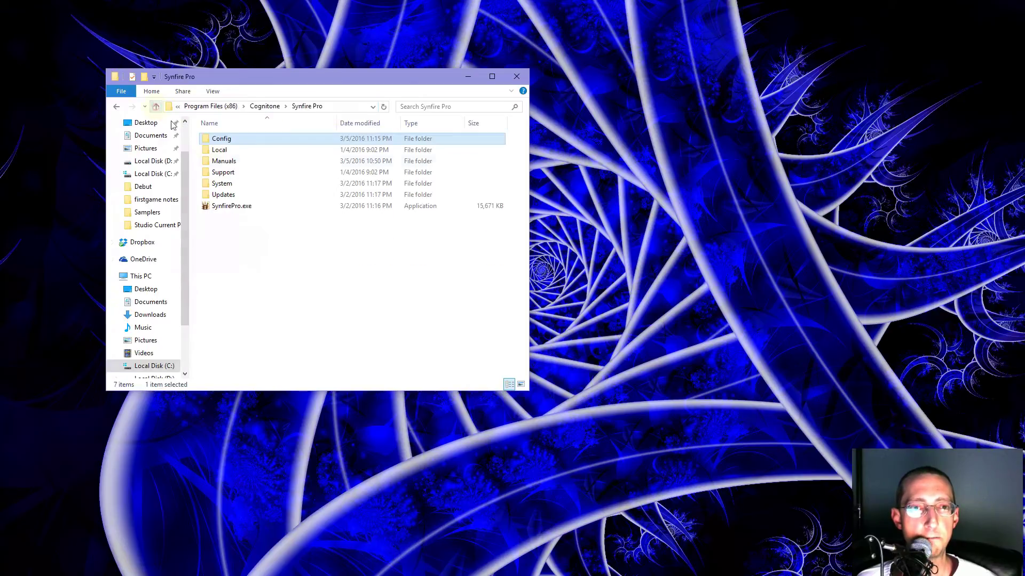
{"action": "left_click", "coordinate": [241, 140]}
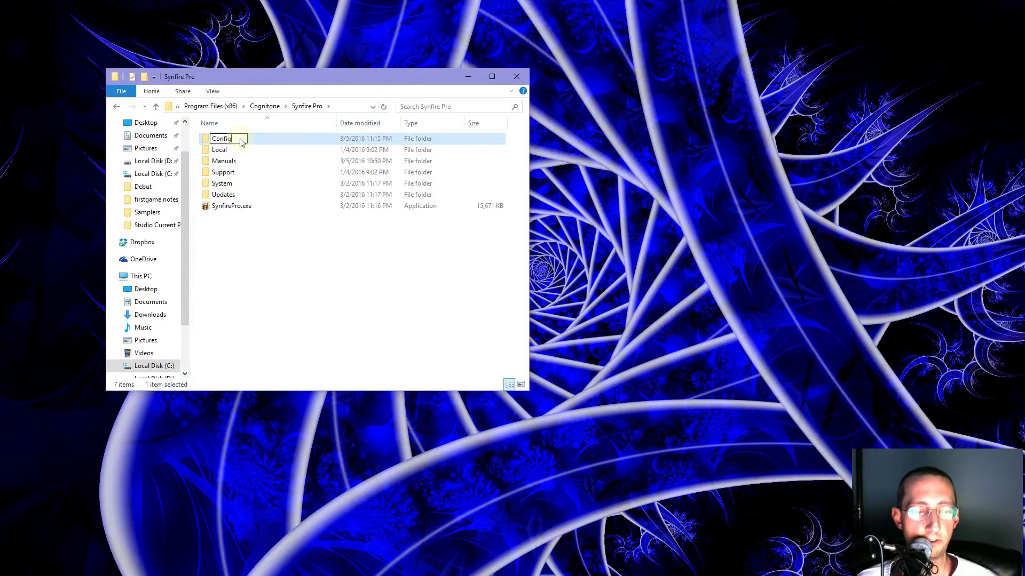
{"action": "type", "text": "Orig"}
{"action": "key", "text": "Return"}
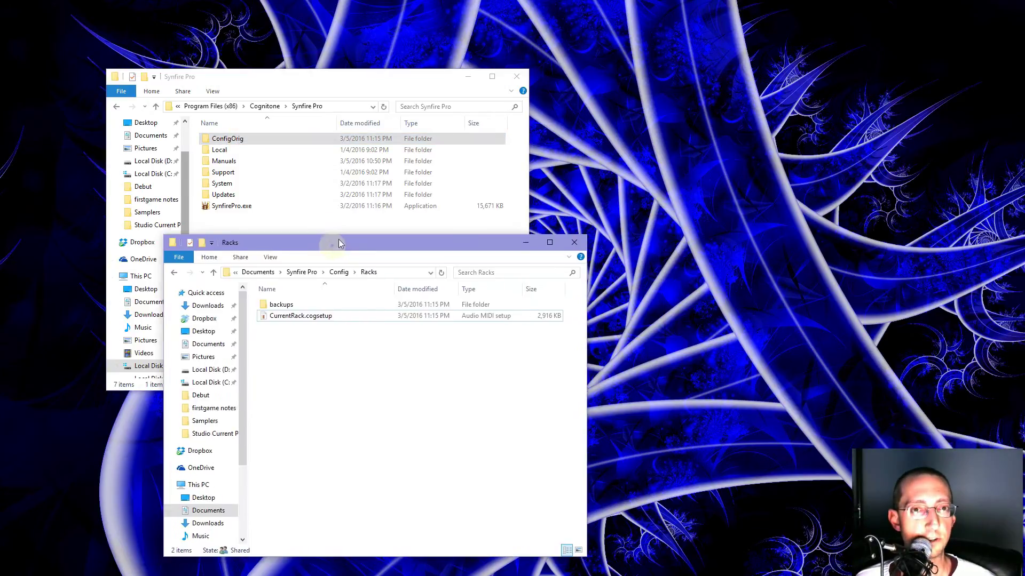
Navigate from Racks back up to Documents\Synfire Pro and confirm the ConfigOrig rename.
{"action": "left_click", "coordinate": [409, 223]}
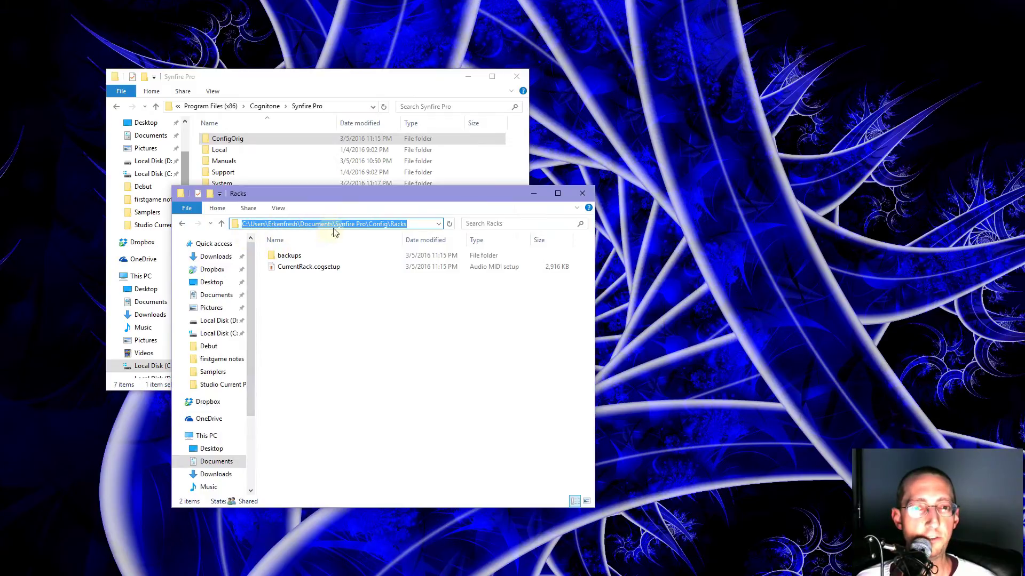
{"action": "left_click", "coordinate": [411, 224]}
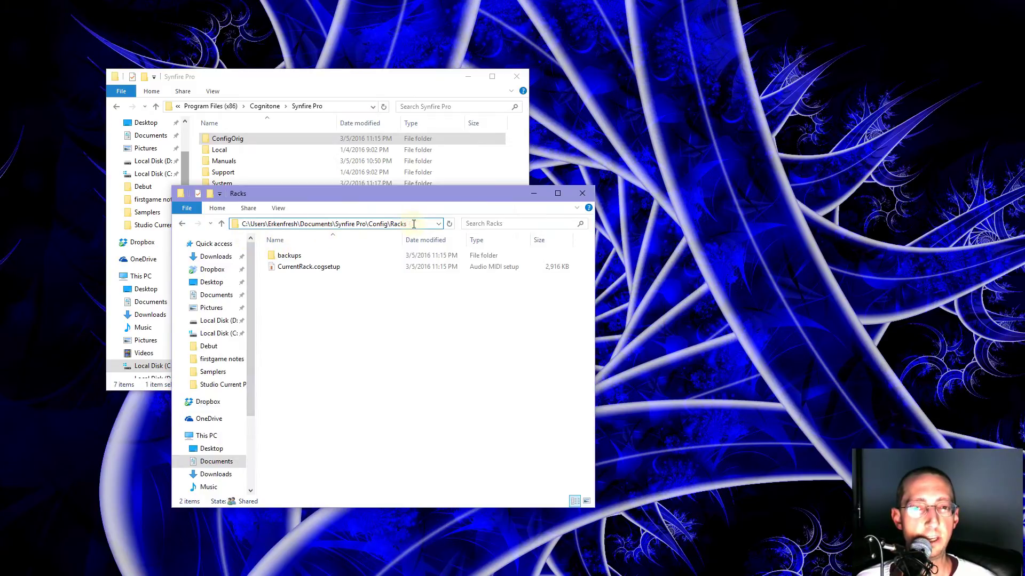
{"action": "left_click", "coordinate": [222, 224]}
{"action": "left_click", "coordinate": [222, 224]}
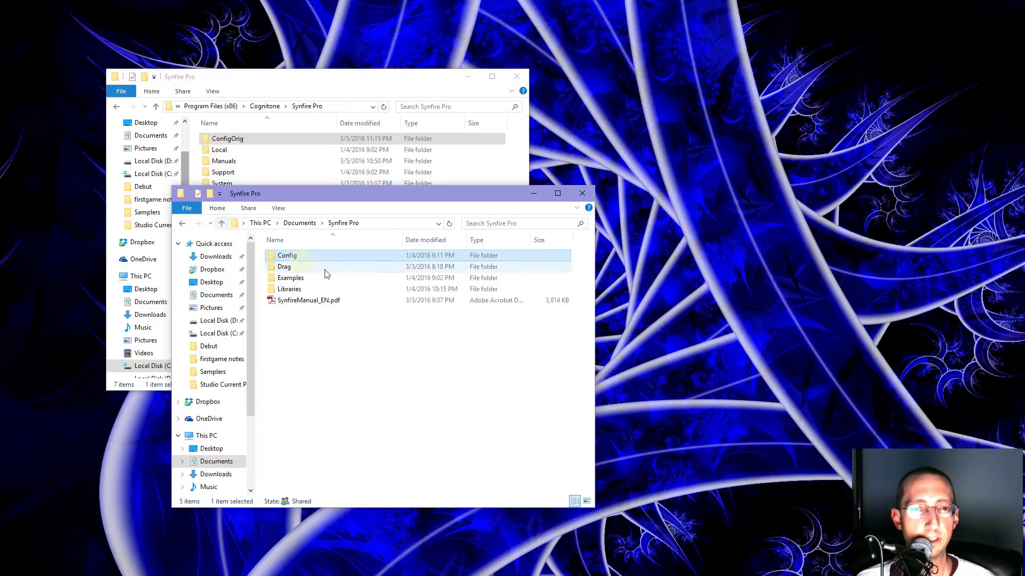
{"action": "left_click", "coordinate": [301, 259]}
{"action": "left_click", "coordinate": [300, 255]}
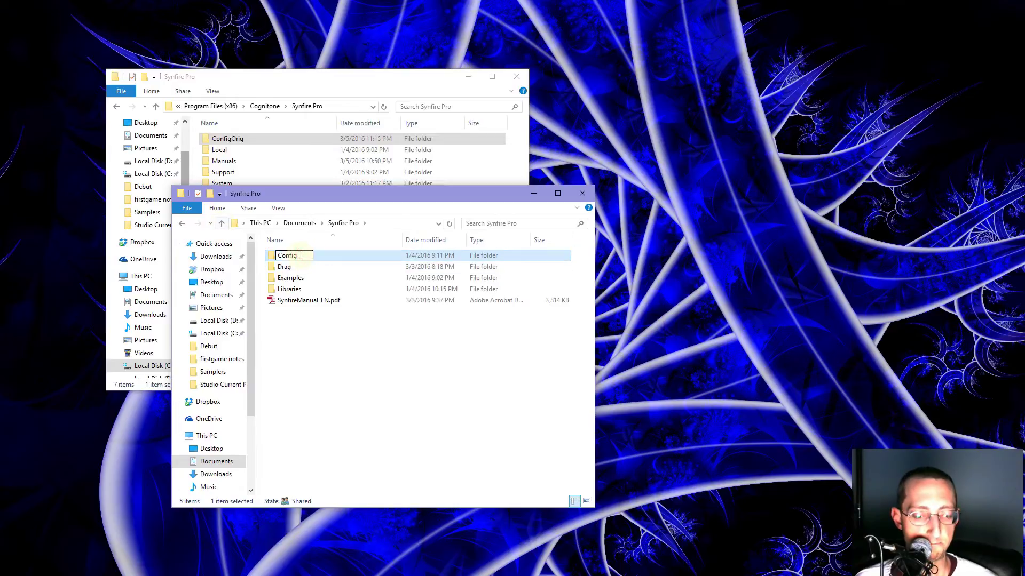
{"action": "key", "text": "Return"}
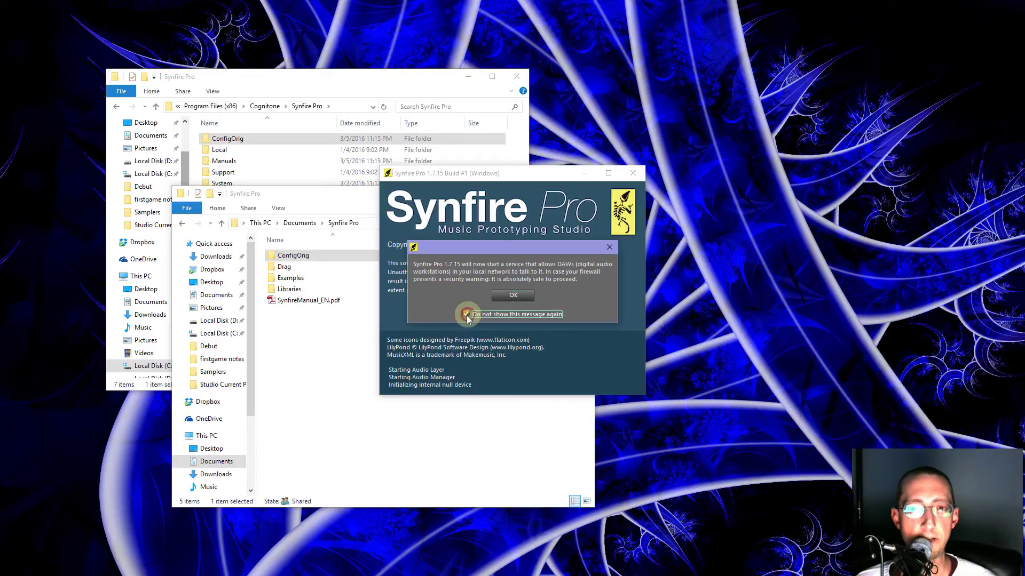
Dismiss the DAW network service notice and stop the missing-MIDI-input warning from reappearing.
{"action": "left_click", "coordinate": [516, 296]}
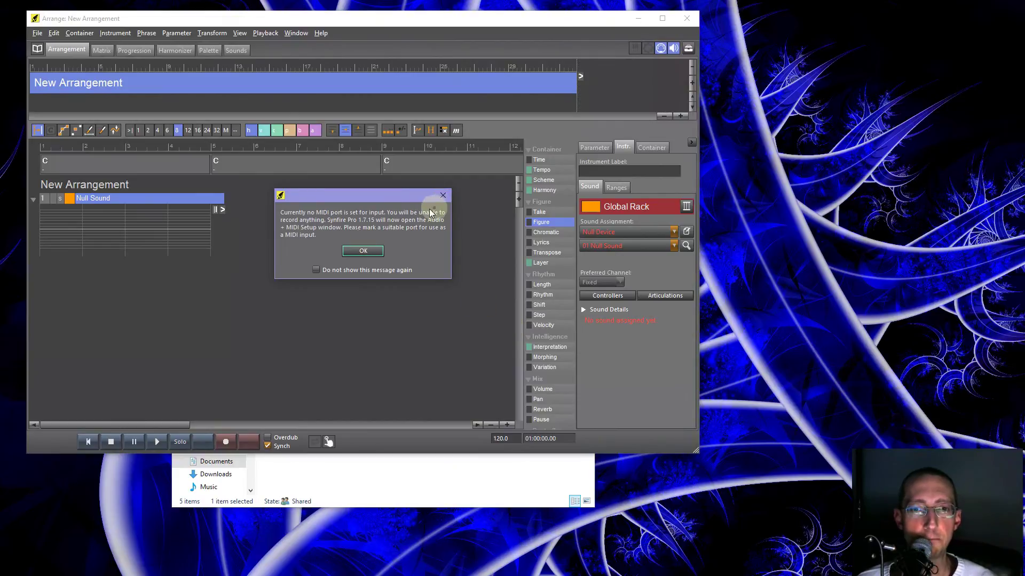
{"action": "left_click", "coordinate": [316, 270]}
Acknowledge the MIDI warning and move the Audio & MIDI Setup window down and right.
{"action": "left_click", "coordinate": [368, 251]}
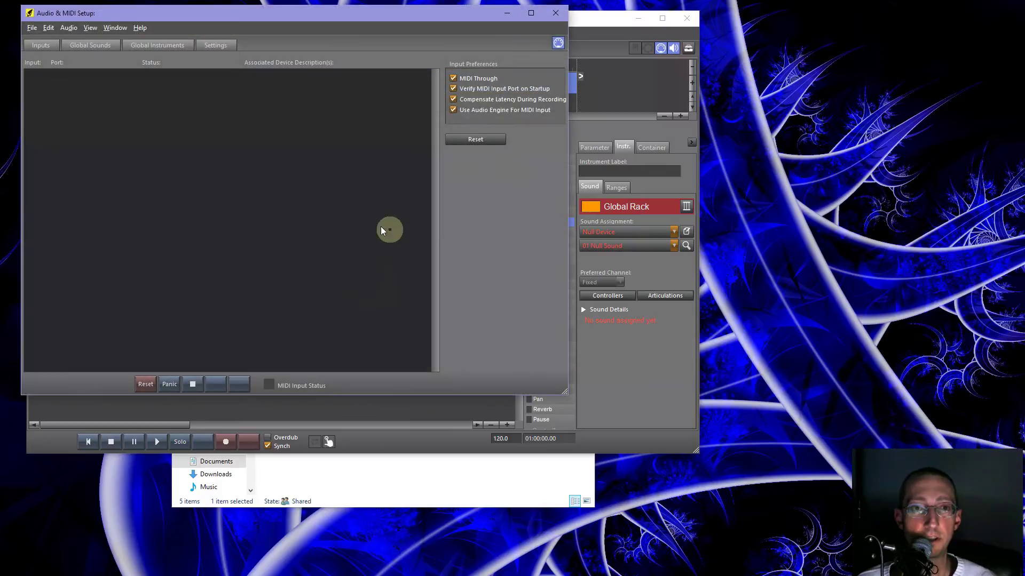
{"action": "left_click_drag", "start_coordinate": [250, 18], "coordinate": [434, 123]}
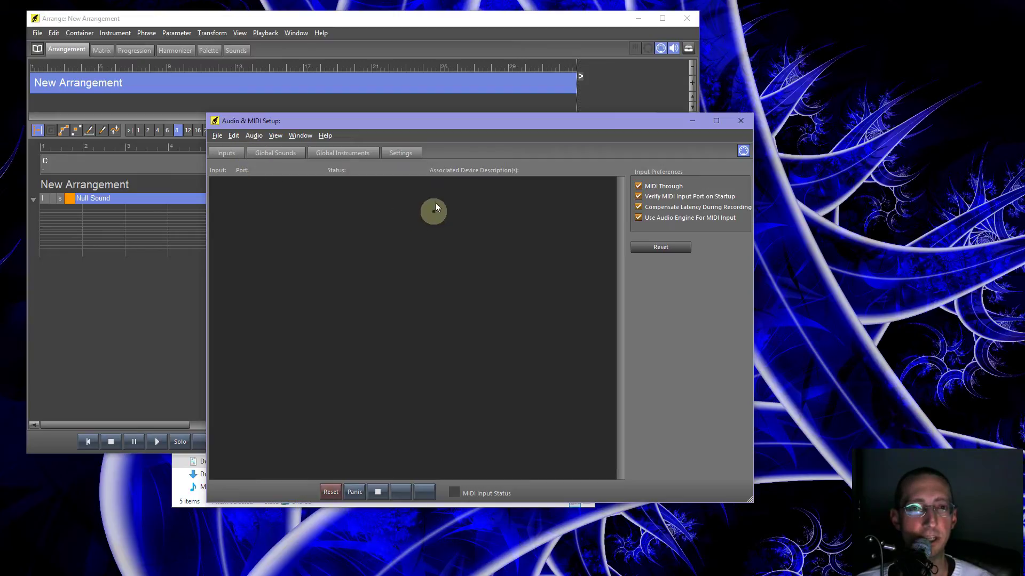
Open Audio Settings, keep ASIO as device type, and test the ASIO4ALL v2 device.
{"action": "left_click", "coordinate": [404, 155]}
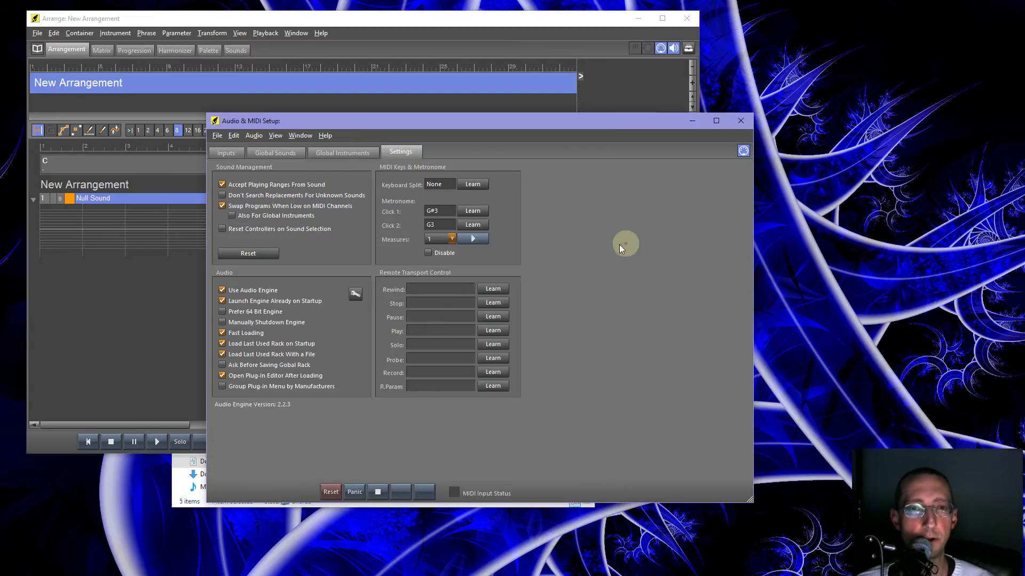
{"action": "left_click", "coordinate": [252, 139]}
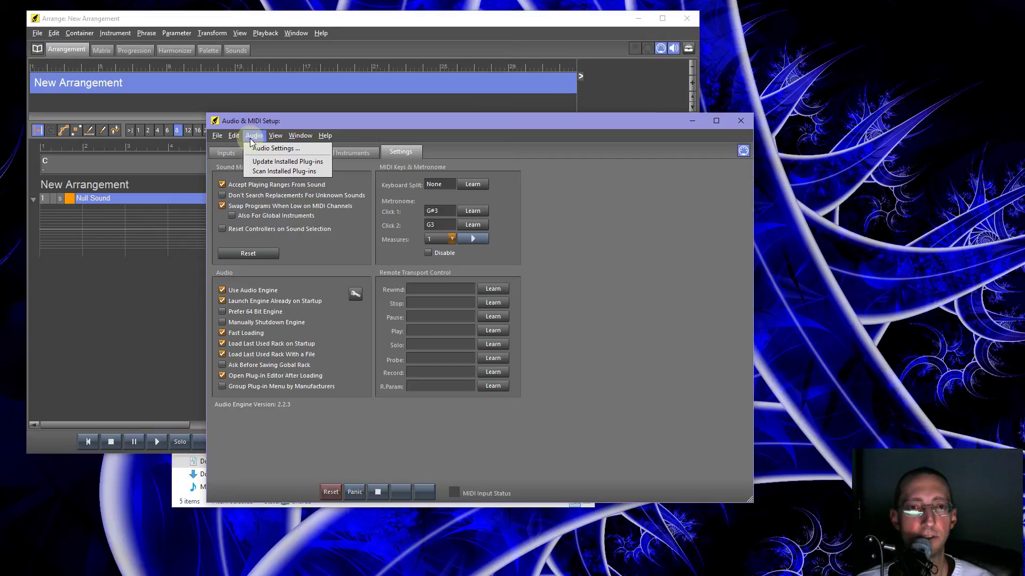
{"action": "left_click", "coordinate": [274, 148]}
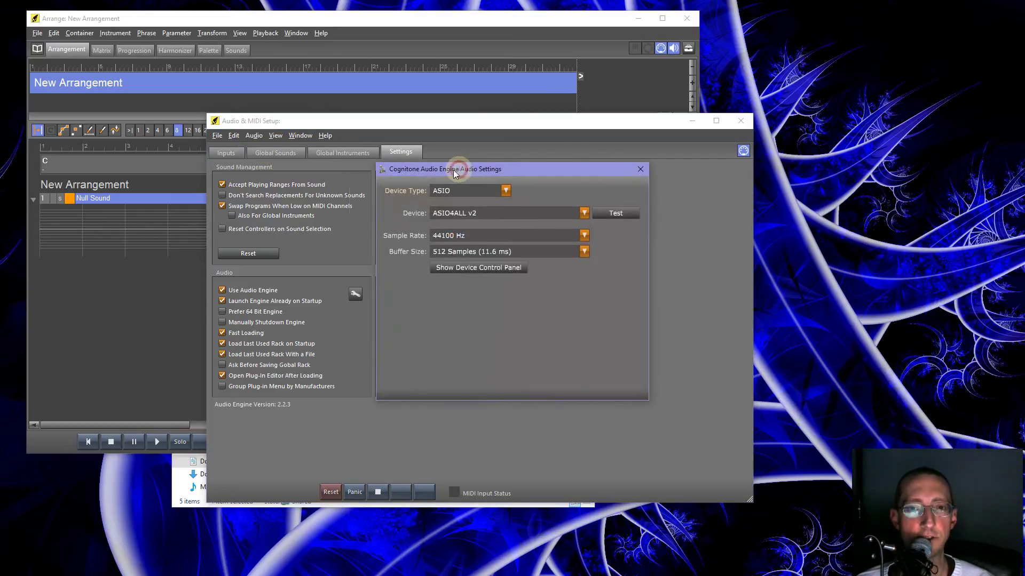
{"action": "left_click_drag", "start_coordinate": [437, 171], "coordinate": [379, 175]}
{"action": "left_click", "coordinate": [441, 196]}
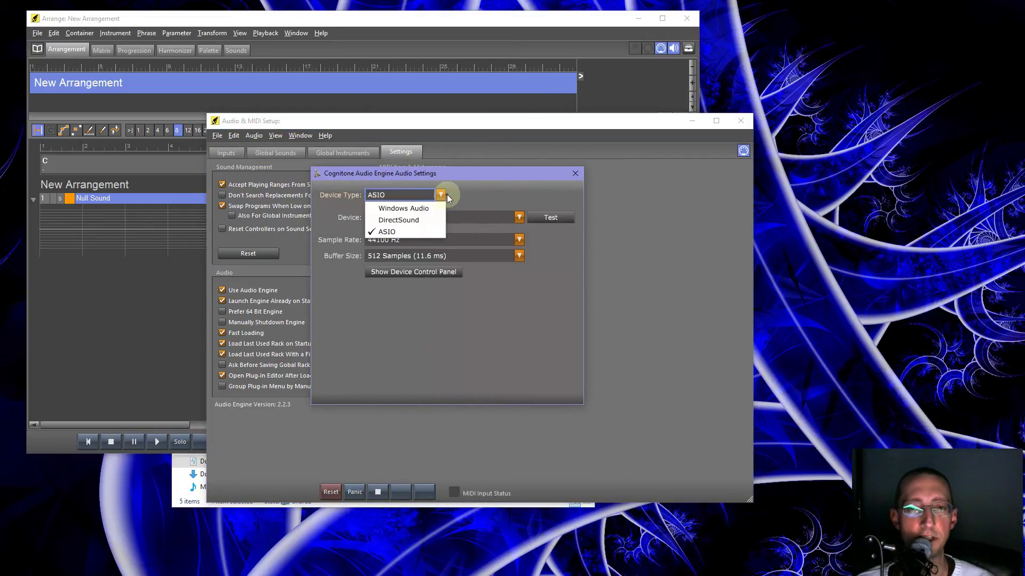
{"action": "left_click", "coordinate": [485, 185]}
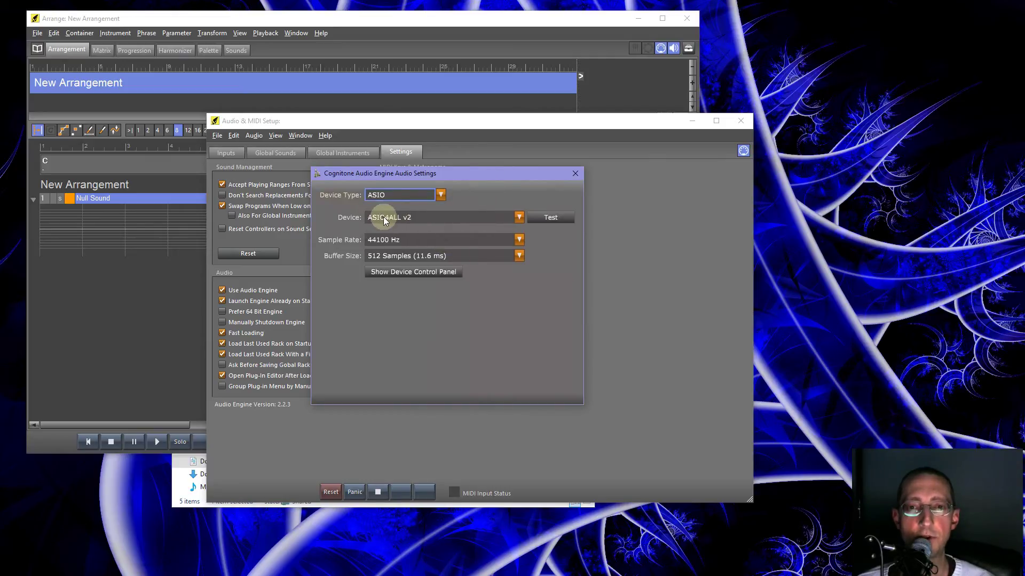
{"action": "left_click", "coordinate": [550, 218]}
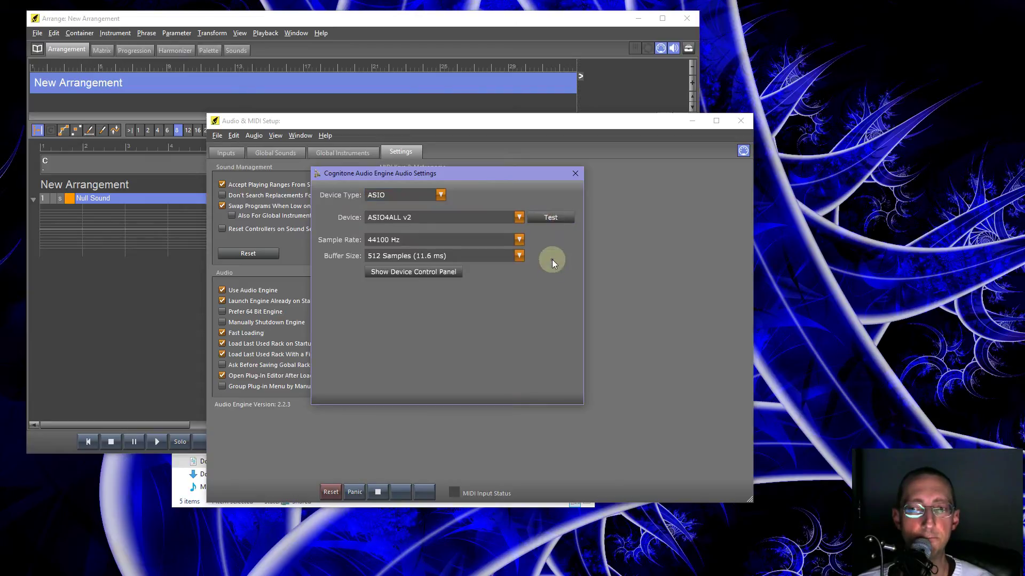
Enable Numark USB Audio in the ASIO4ALL control panel and test the output again.
{"action": "left_click", "coordinate": [434, 273]}
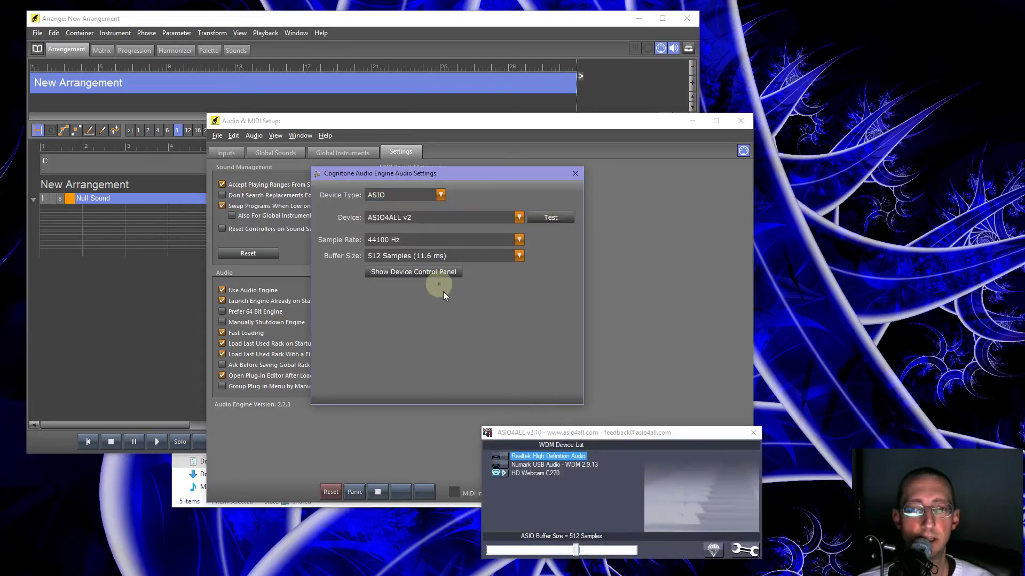
{"action": "left_click", "coordinate": [545, 436]}
{"action": "left_click_drag", "start_coordinate": [545, 437], "coordinate": [379, 285]}
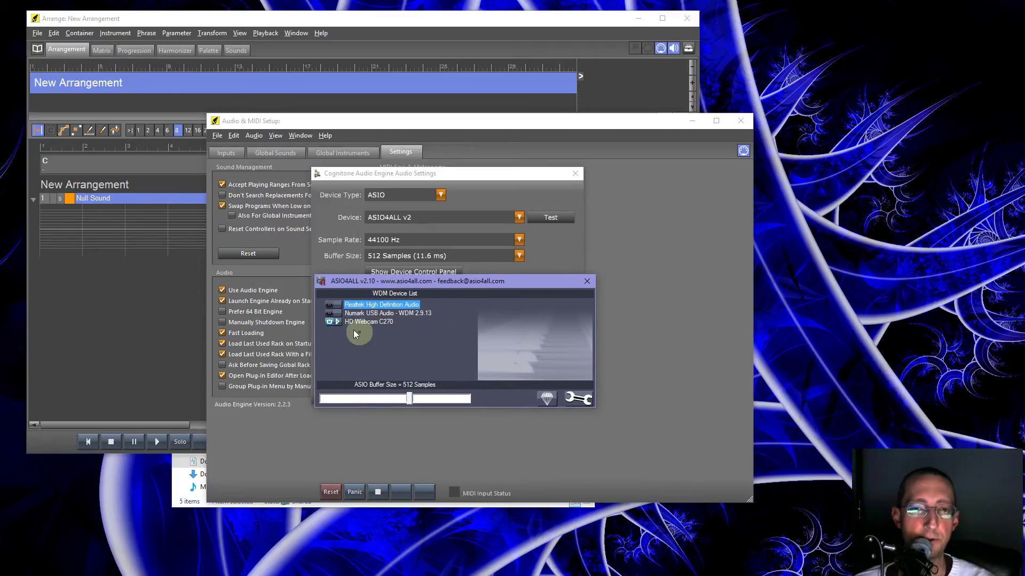
{"action": "left_click", "coordinate": [330, 314]}
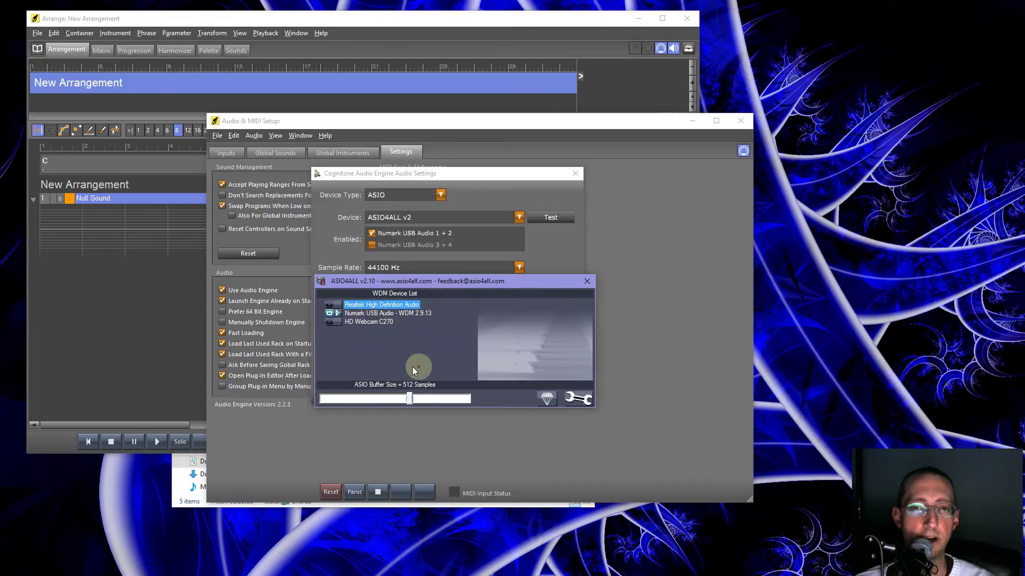
{"action": "left_click", "coordinate": [586, 282]}
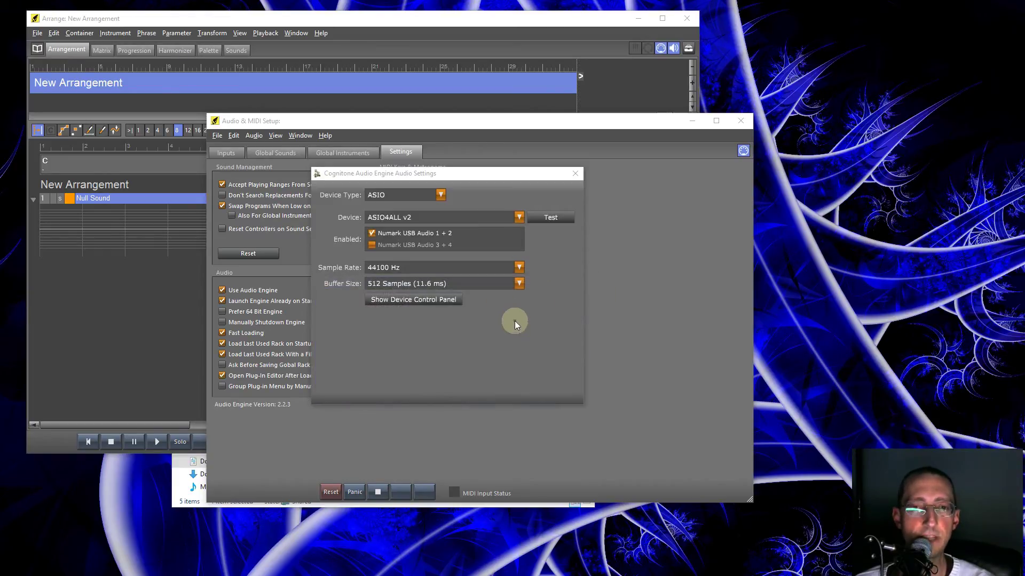
{"action": "left_click", "coordinate": [555, 220]}
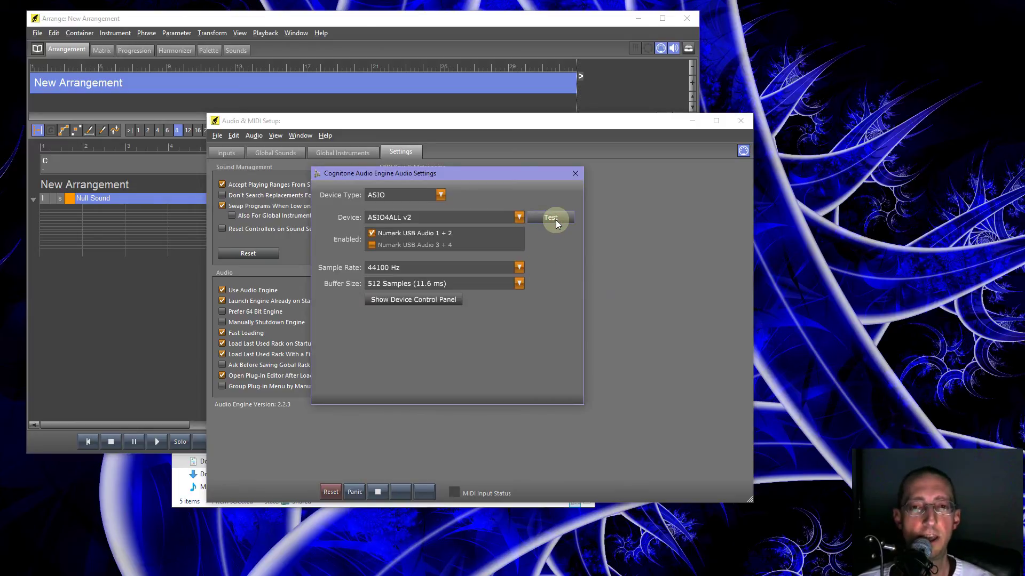
Keep the 512-sample buffer size and 44100 Hz sample rate.
{"action": "left_click", "coordinate": [519, 284]}
{"action": "left_click", "coordinate": [530, 274]}
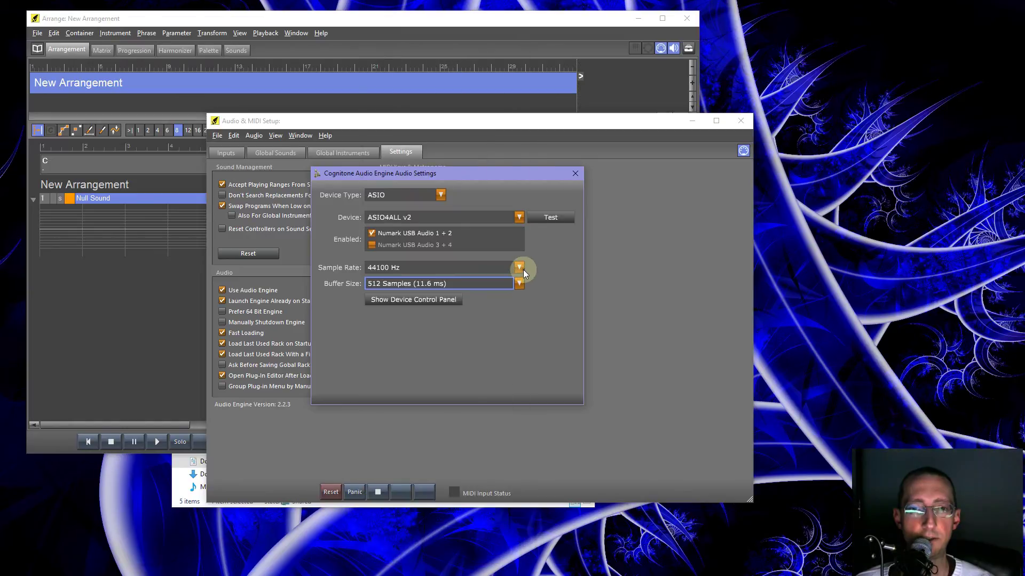
{"action": "left_click", "coordinate": [552, 266]}
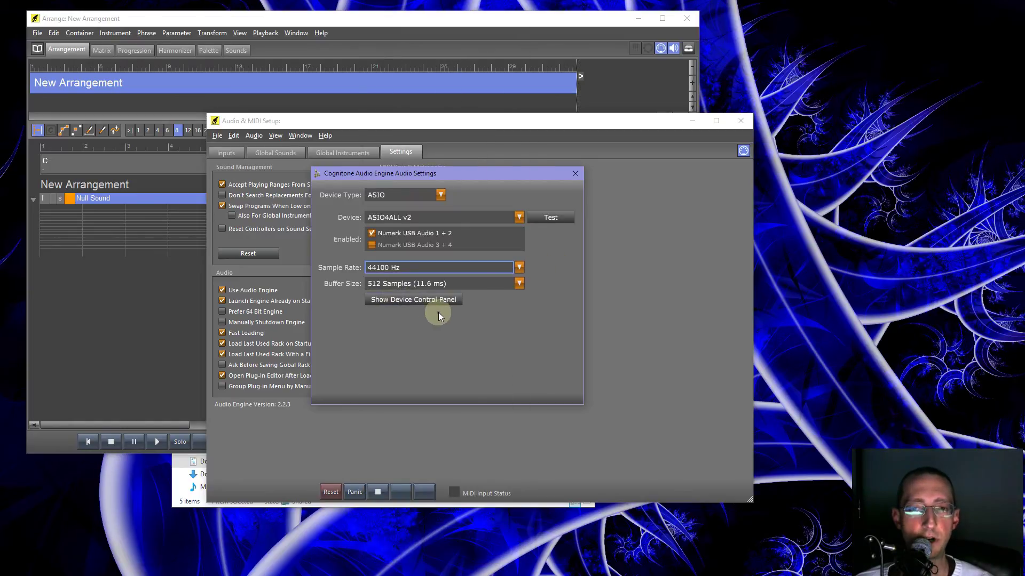
Close the audio settings, launch the 64-bit audio engine Engine2/x64, and start a plug-in scan.
{"action": "left_click", "coordinate": [574, 175]}
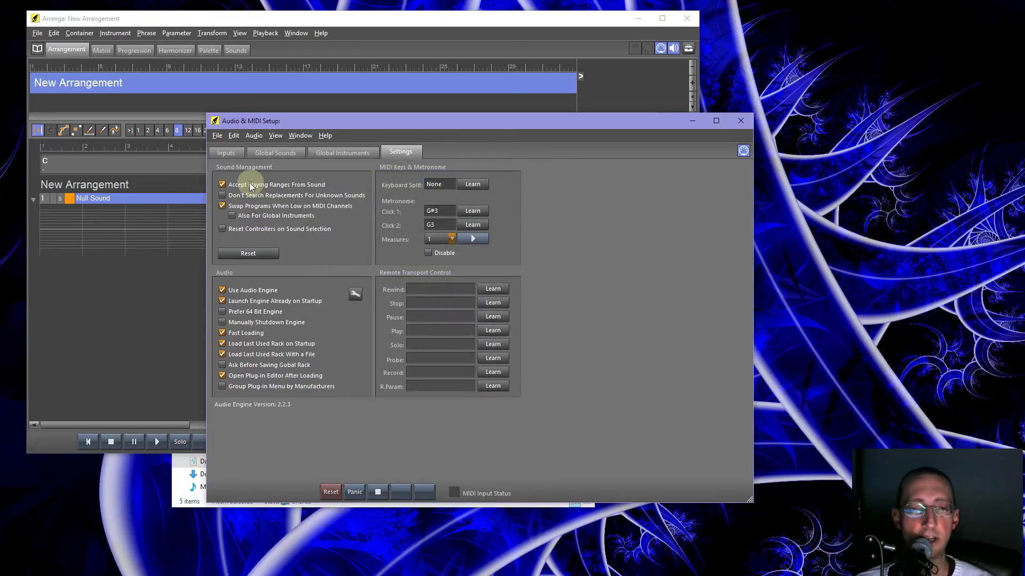
{"action": "left_click", "coordinate": [255, 137]}
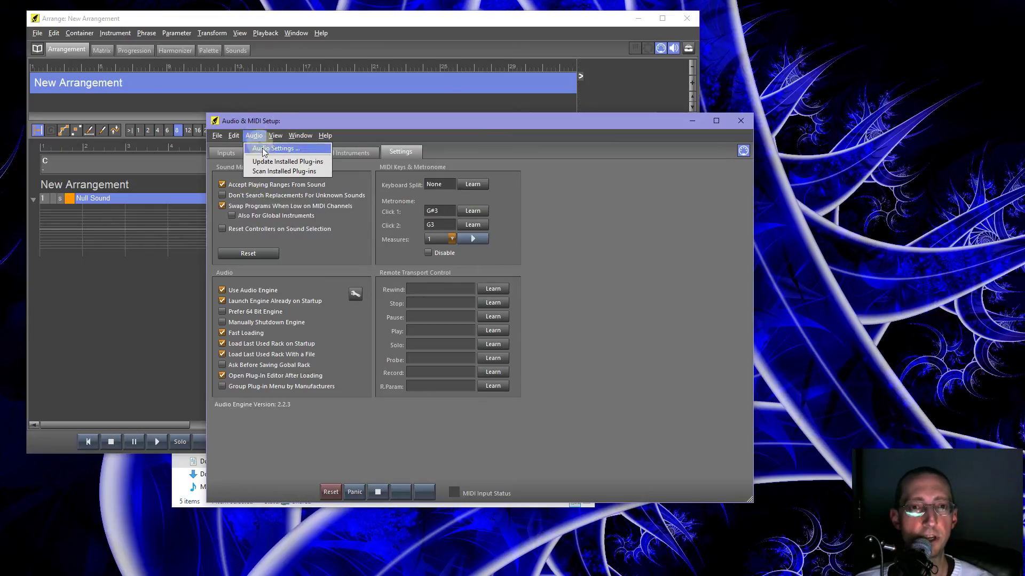
{"action": "left_click", "coordinate": [267, 170]}
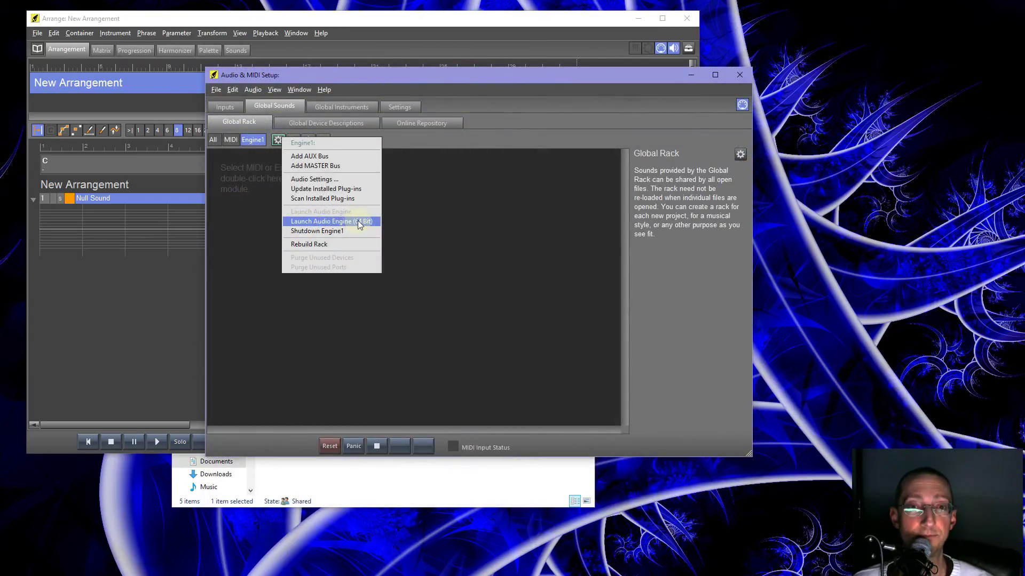
{"action": "left_click", "coordinate": [358, 222]}
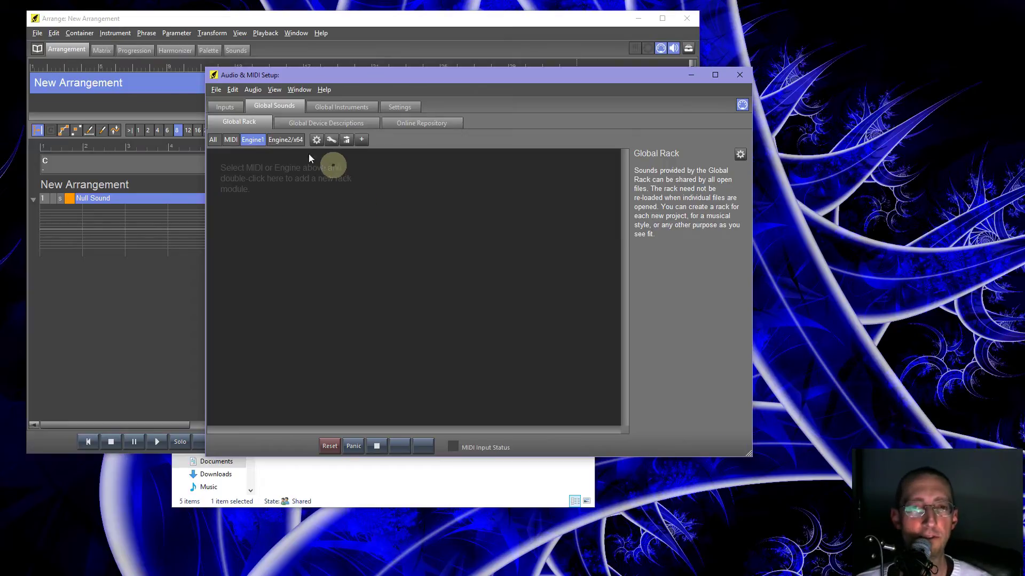
{"action": "left_click", "coordinate": [254, 91]}
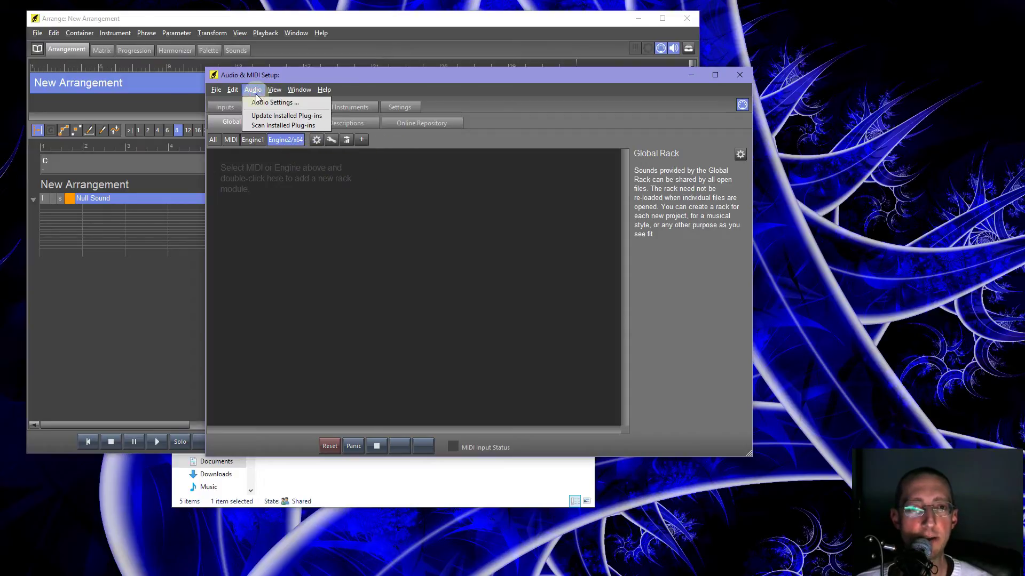
{"action": "left_click", "coordinate": [270, 126]}
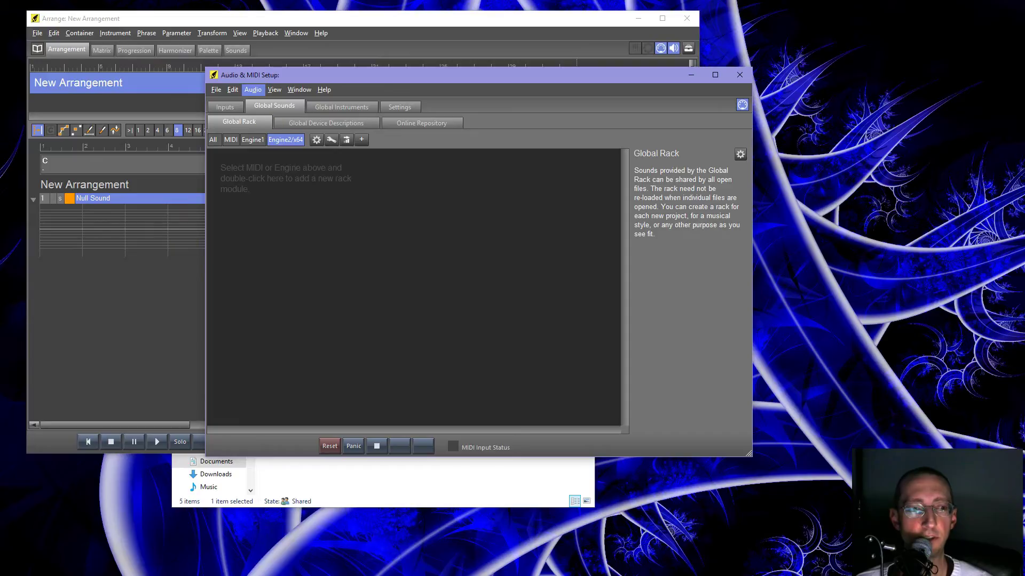
Run the 32-bit plug-in scan, then the 64-bit scan for Engine2/x64.
{"action": "left_click_drag", "start_coordinate": [486, 217], "coordinate": [367, 246]}
{"action": "left_click", "coordinate": [483, 267]}
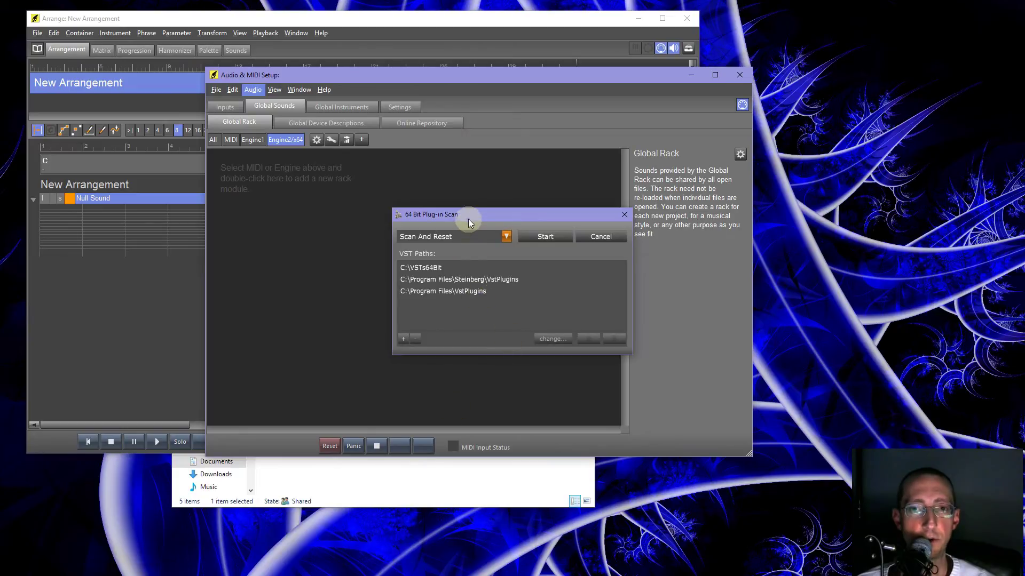
{"action": "left_click_drag", "start_coordinate": [468, 219], "coordinate": [416, 231]}
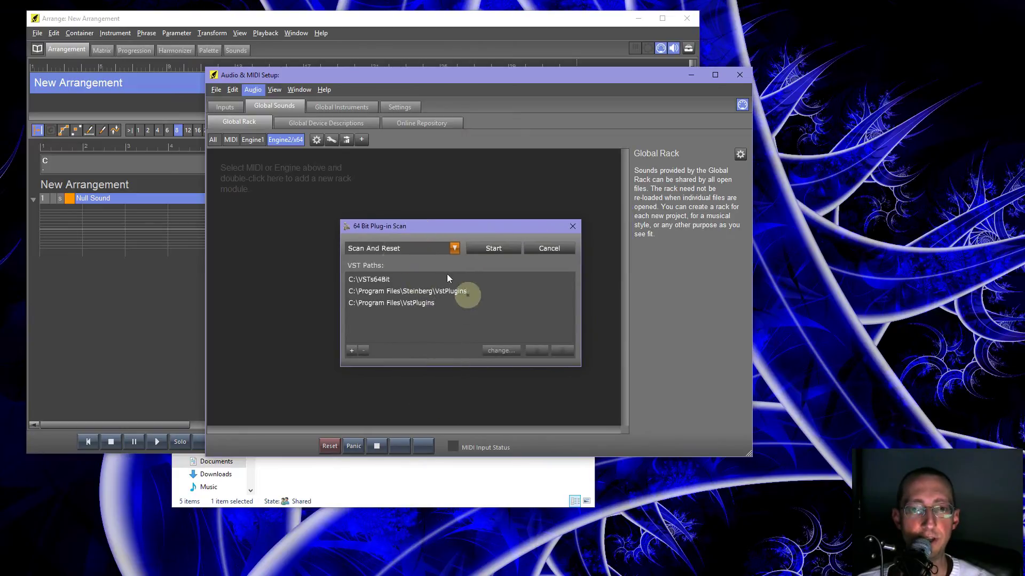
{"action": "left_click", "coordinate": [486, 253]}
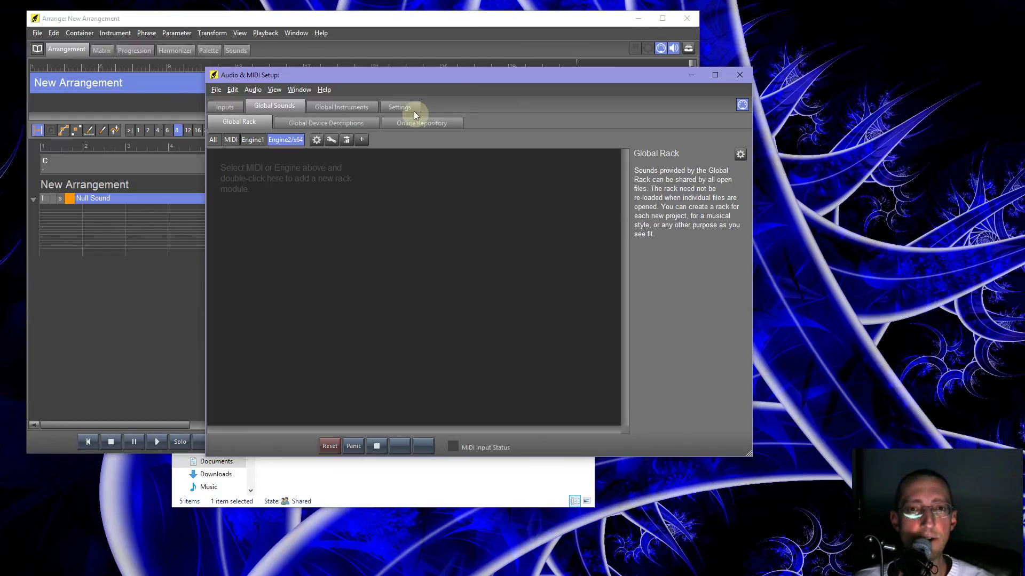
Rearrange the setup and arrangement windows and bring Audio & MIDI Setup forward.
{"action": "left_click_drag", "start_coordinate": [399, 81], "coordinate": [485, 180]}
{"action": "left_click_drag", "start_coordinate": [422, 25], "coordinate": [469, 17]}
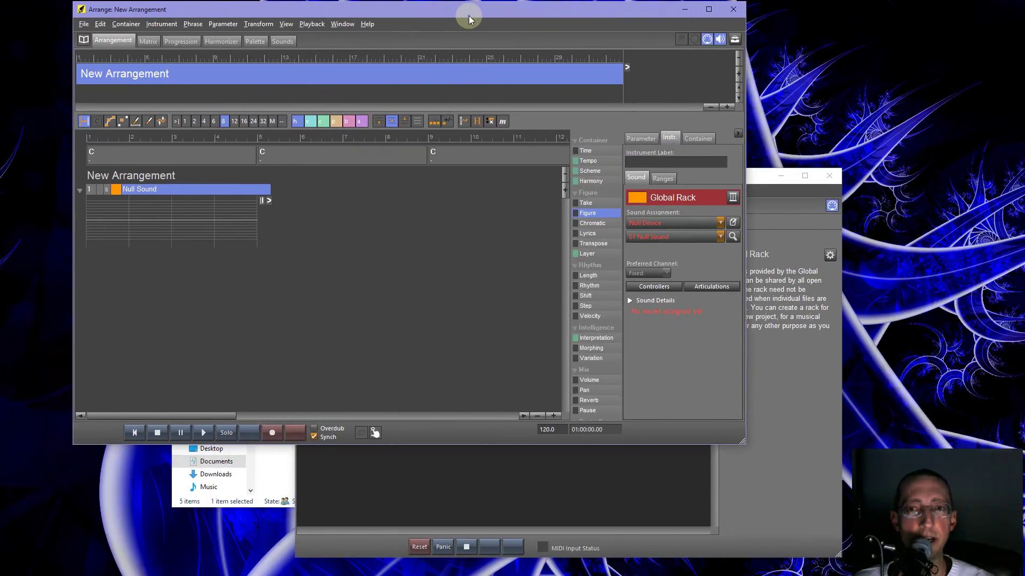
{"action": "left_click", "coordinate": [719, 223]}
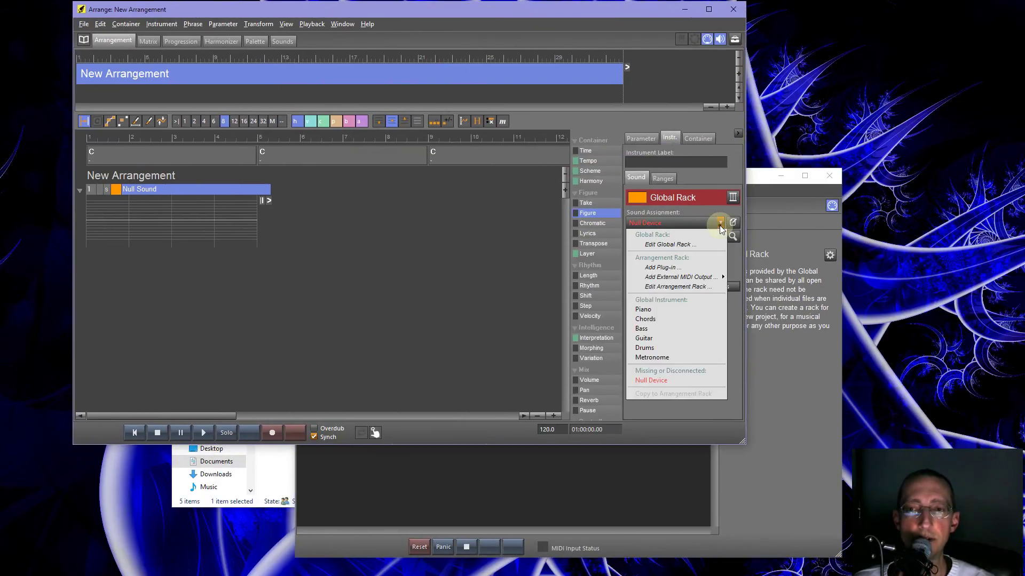
{"action": "left_click", "coordinate": [759, 180]}
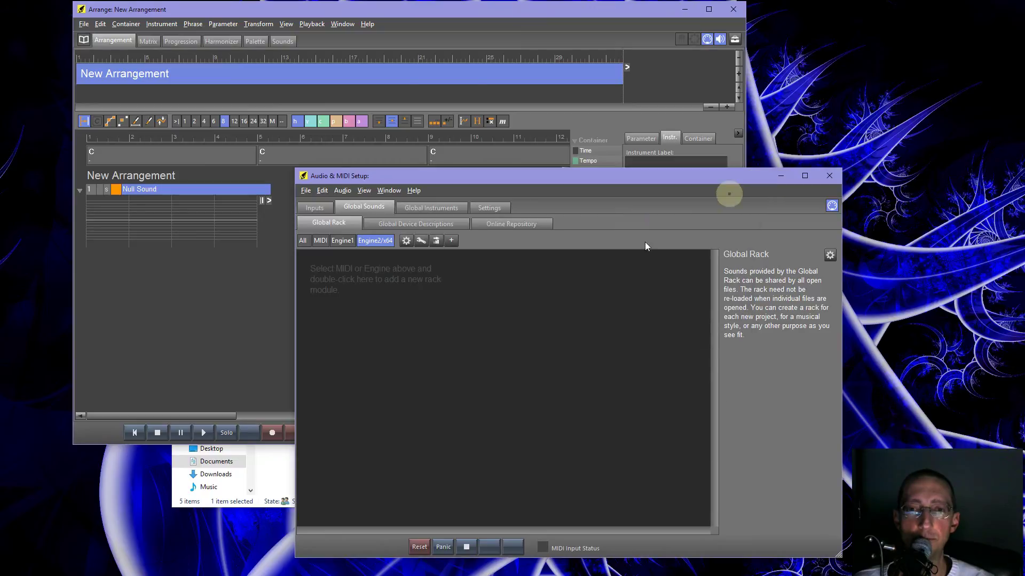
Add rack module Engine2:01 on Engine2/x64 and open its plug-in list to load Kontakt 5.
{"action": "left_click", "coordinate": [376, 241]}
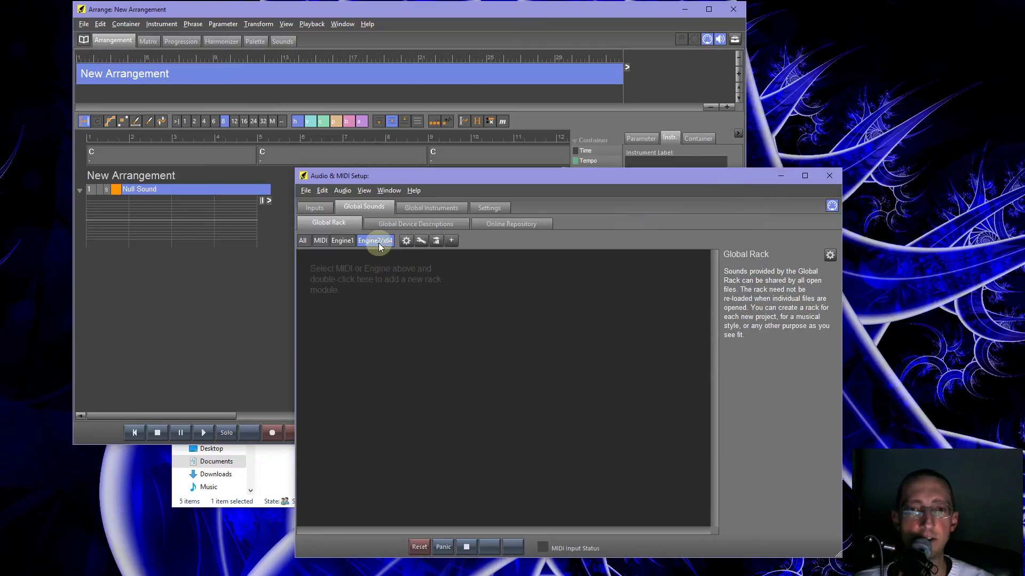
{"action": "left_click", "coordinate": [451, 241]}
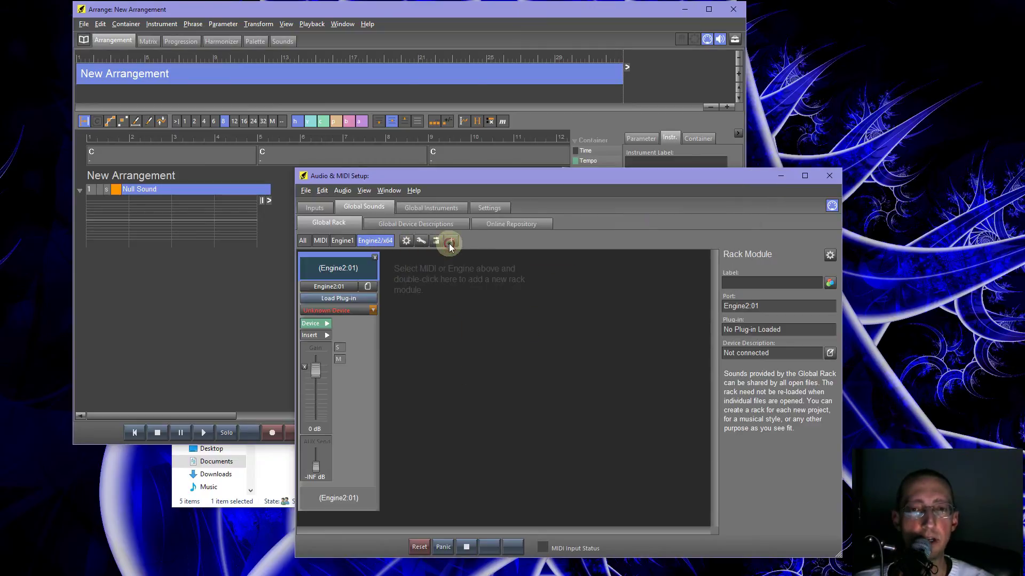
{"action": "left_click", "coordinate": [373, 313]}
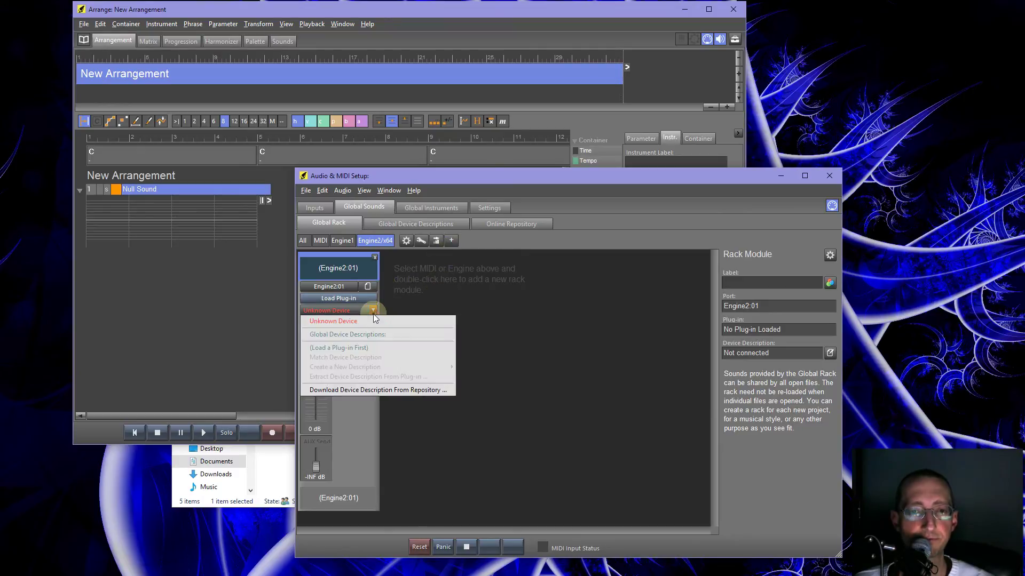
{"action": "left_click", "coordinate": [401, 305]}
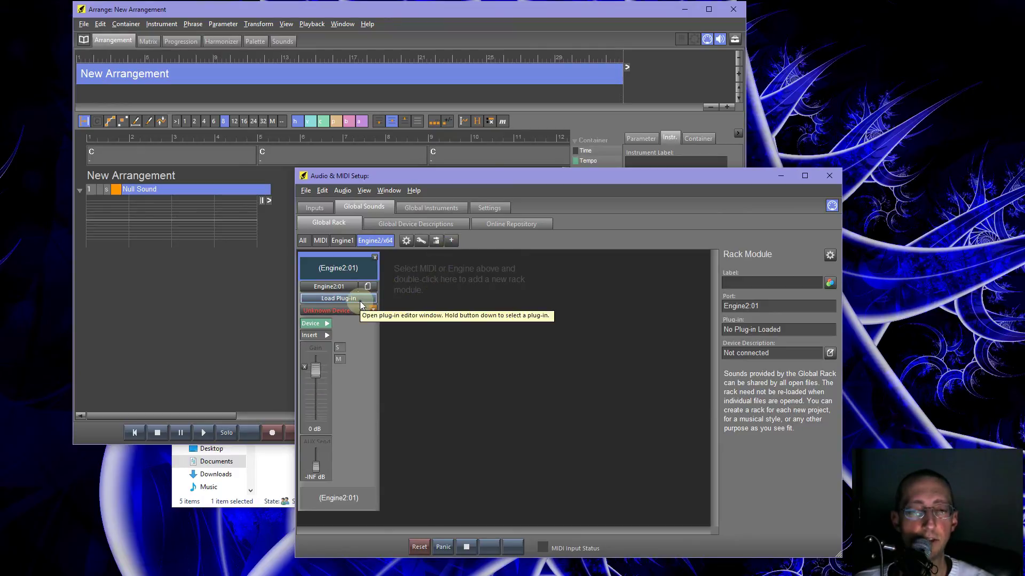
{"action": "left_click_drag", "start_coordinate": [361, 305], "coordinate": [462, 454]}
Load Kontakt 5 into Engine2:01 with The Giant.nki piano, then close the Kontakt window.
{"action": "left_click", "coordinate": [461, 453]}
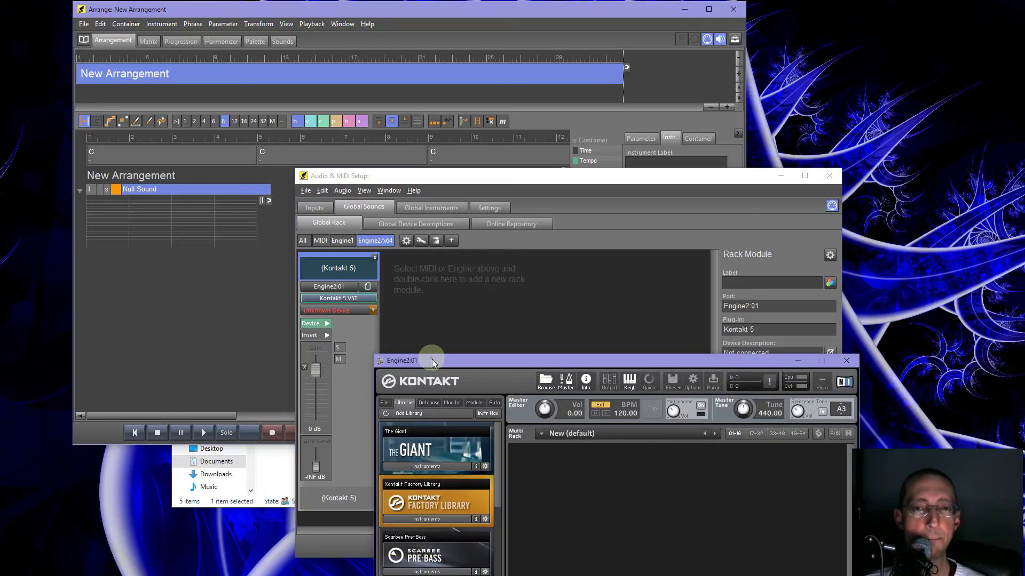
{"action": "left_click_drag", "start_coordinate": [432, 361], "coordinate": [408, 63]}
{"action": "left_click", "coordinate": [400, 167]}
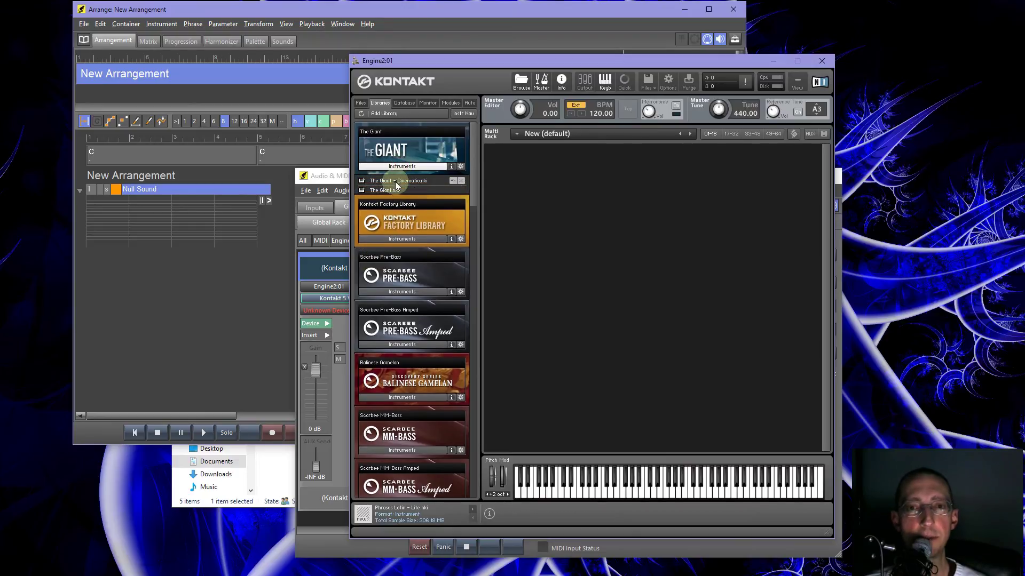
{"action": "double_click", "coordinate": [385, 191]}
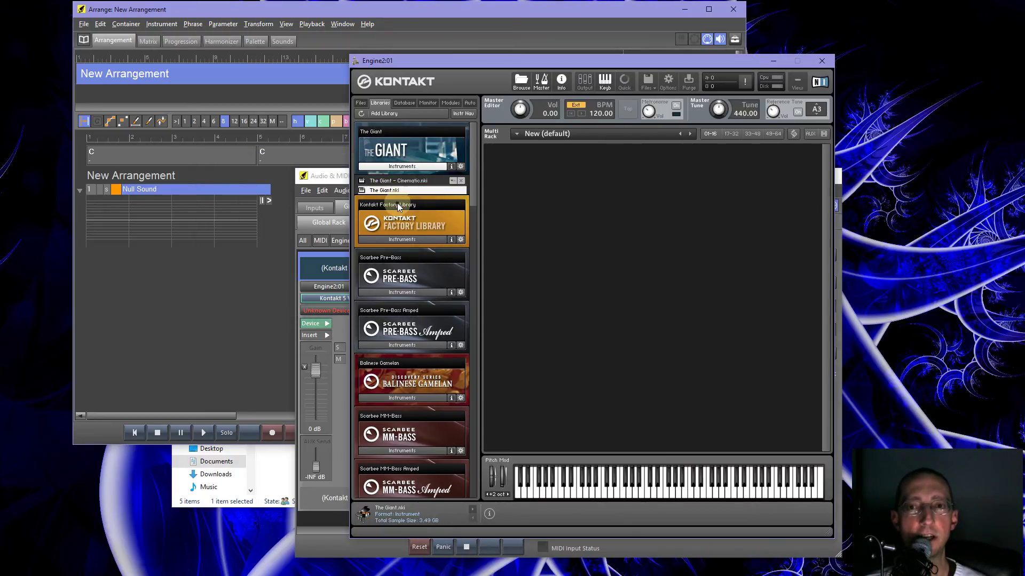
{"action": "left_click", "coordinate": [677, 64]}
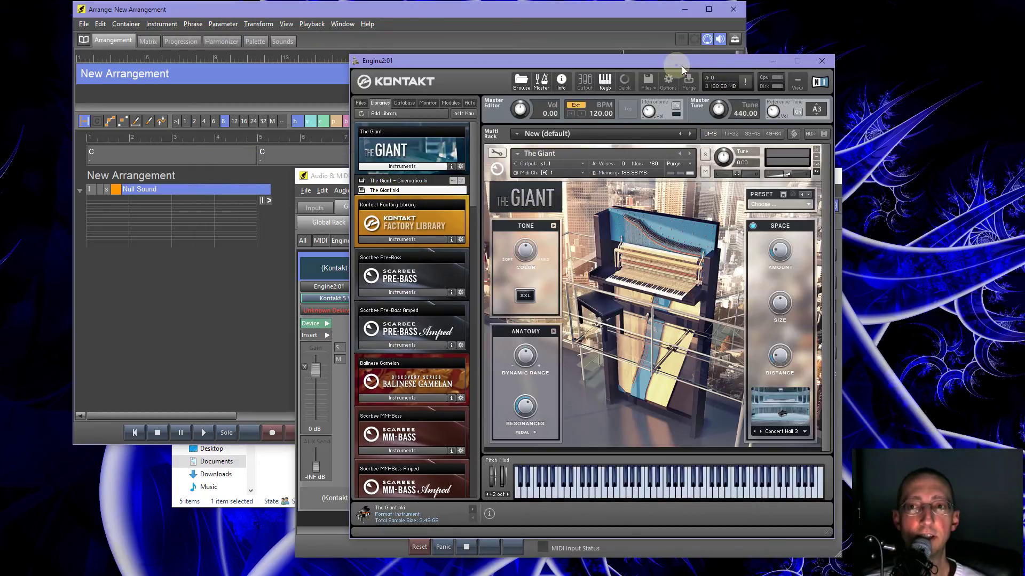
{"action": "left_click", "coordinate": [822, 61]}
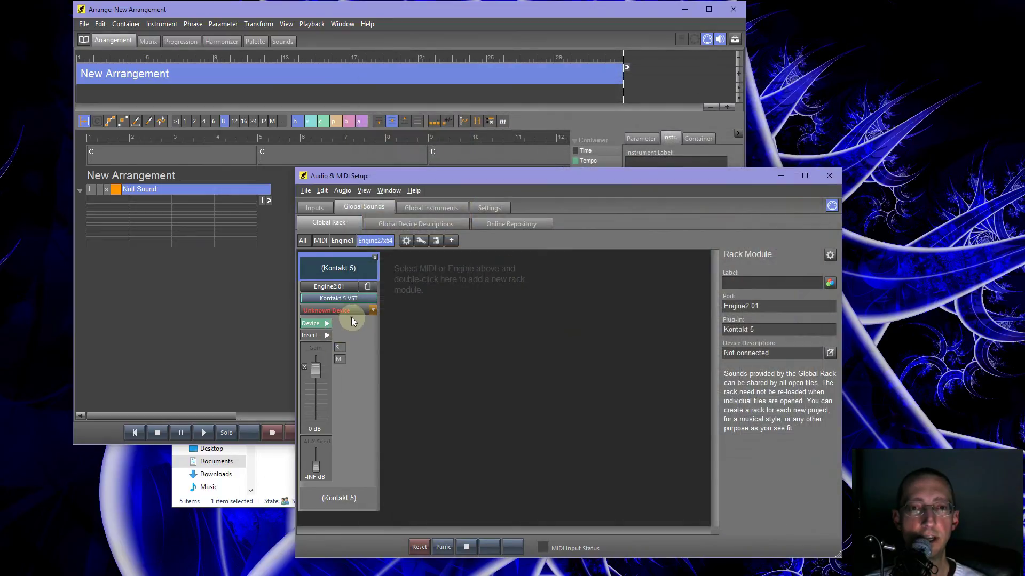
Try Match Device Description for the module and dismiss the no-match message.
{"action": "left_click", "coordinate": [372, 311]}
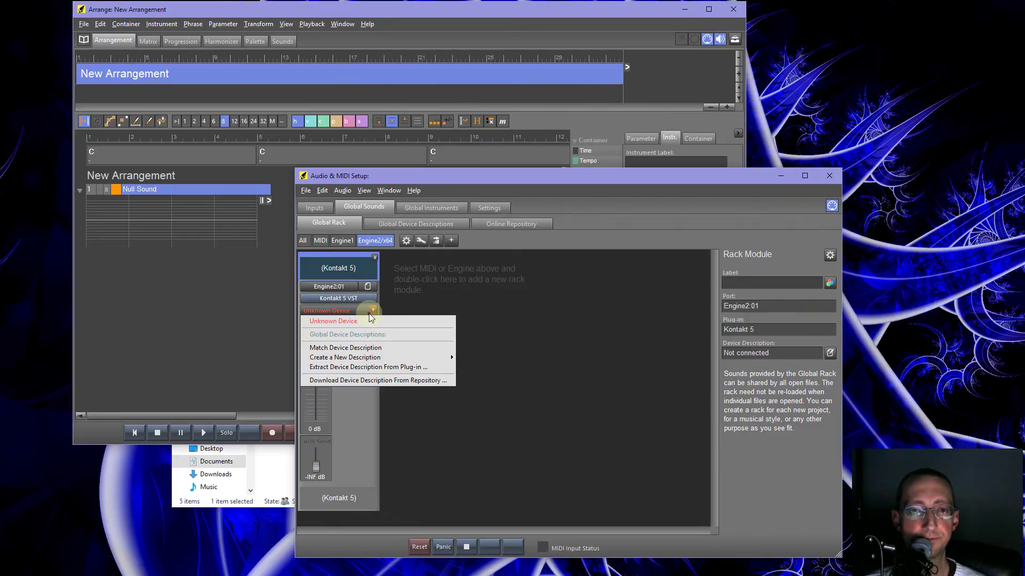
{"action": "left_click", "coordinate": [360, 351]}
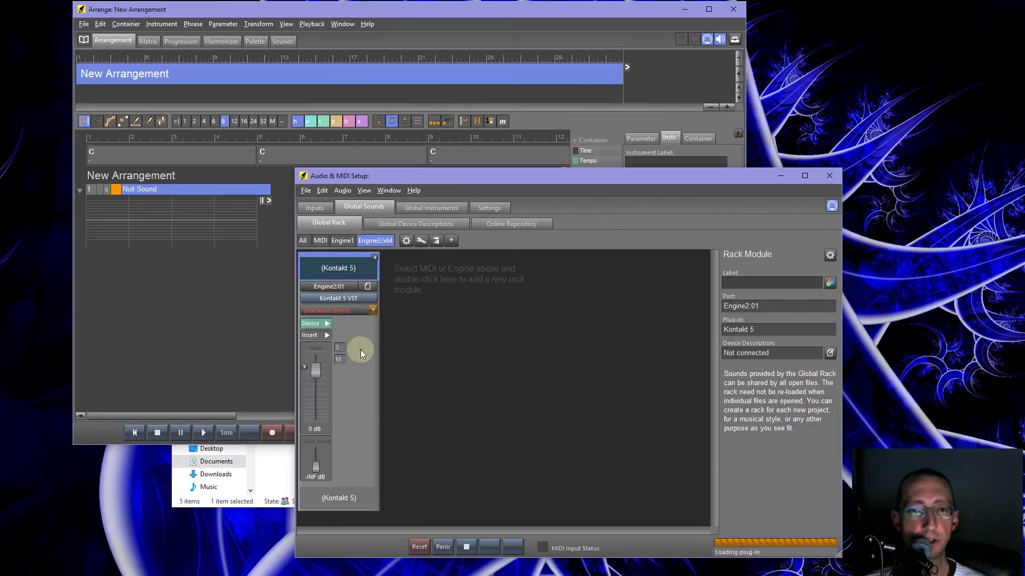
{"action": "left_click", "coordinate": [569, 378]}
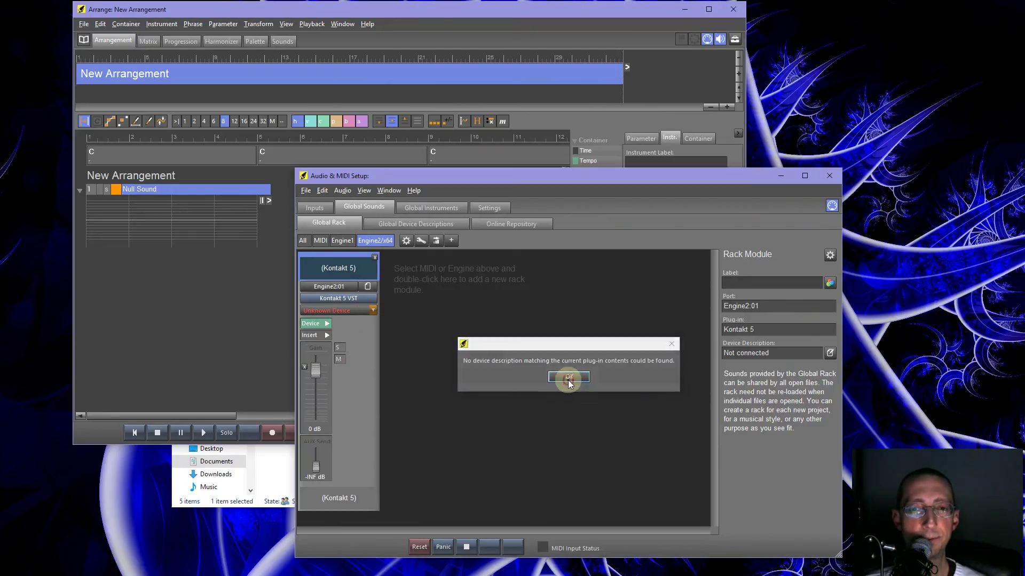
Create a new Fixed Channels entry in the Global Device Descriptions list.
{"action": "left_click", "coordinate": [419, 225]}
{"action": "left_click", "coordinate": [327, 263]}
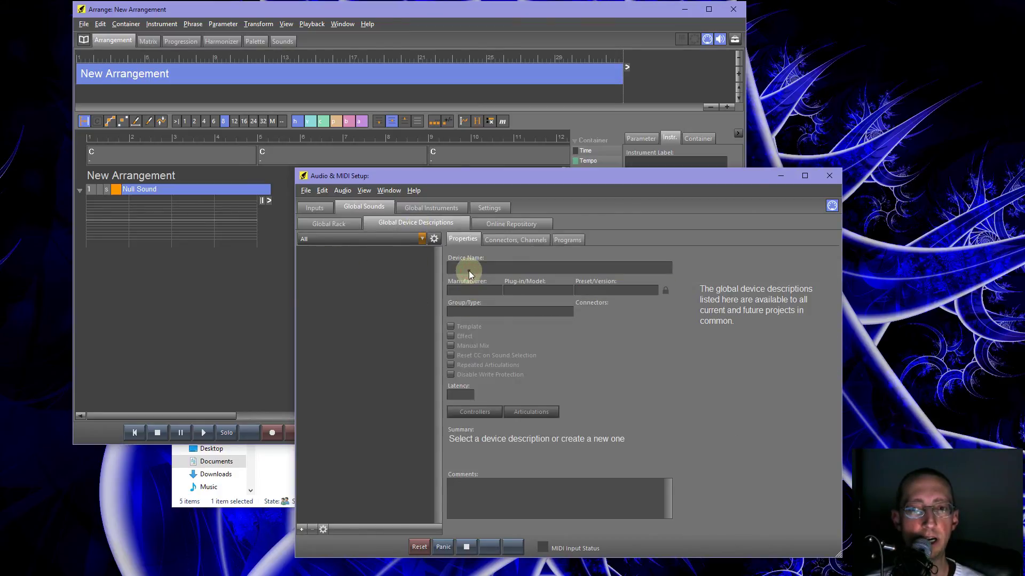
{"action": "left_click", "coordinate": [434, 240]}
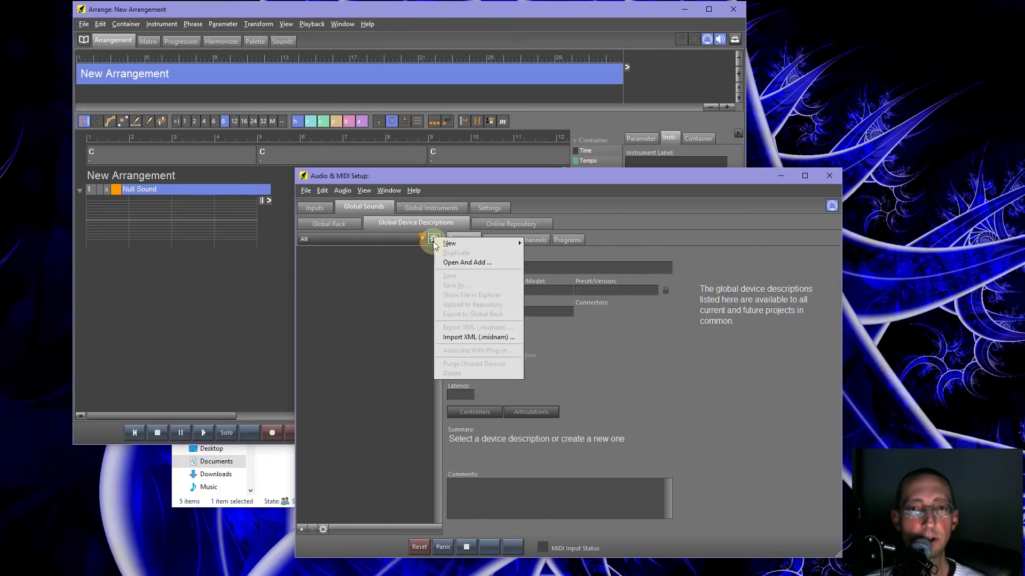
{"action": "mouse_move", "coordinate": [449, 248]}
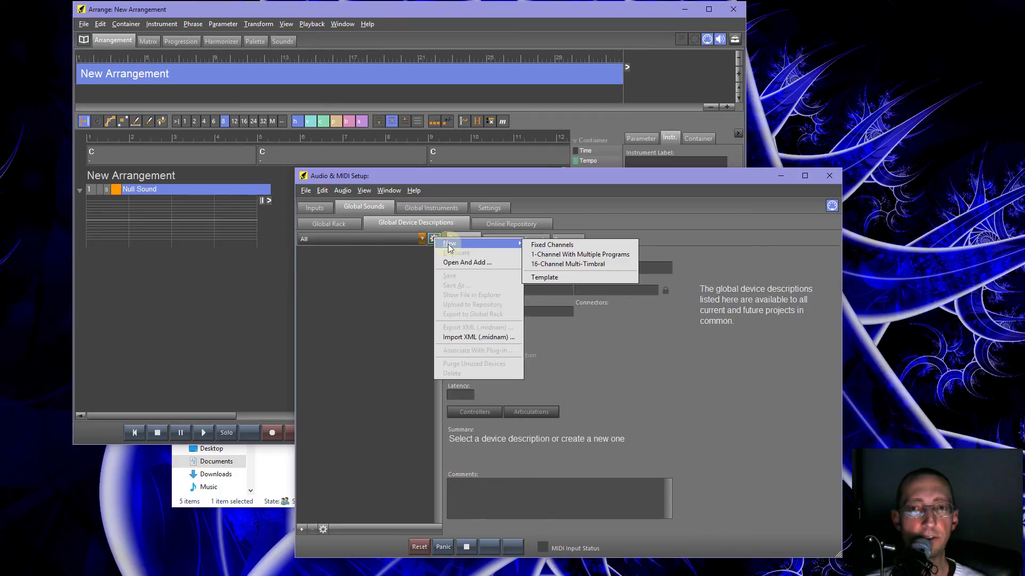
{"action": "left_click", "coordinate": [552, 245]}
Name the new device description Kontakt and set its Group/Type to Samplers.
{"action": "triple_click", "coordinate": [514, 269]}
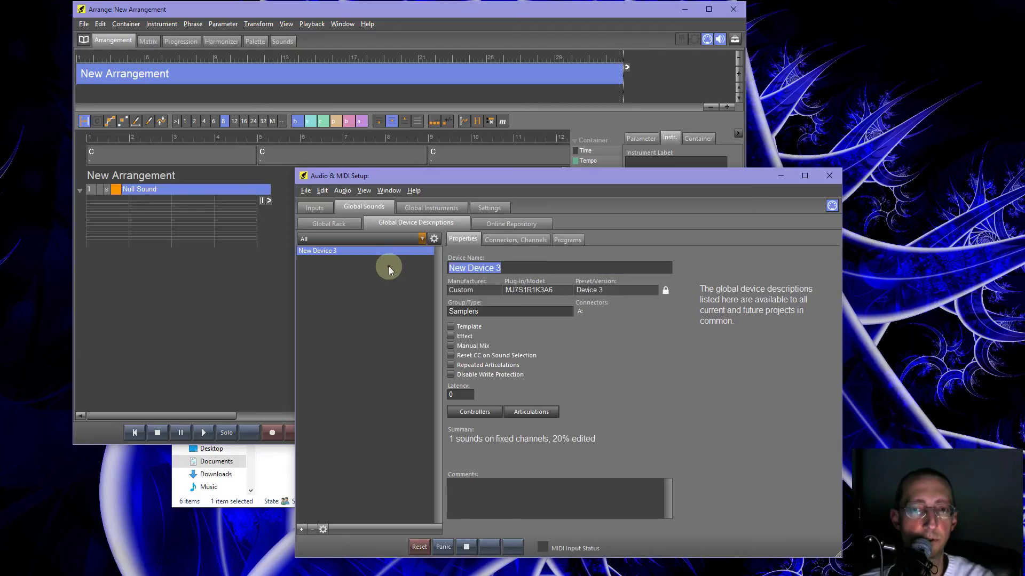
{"action": "type", "text": "Kontakt"}
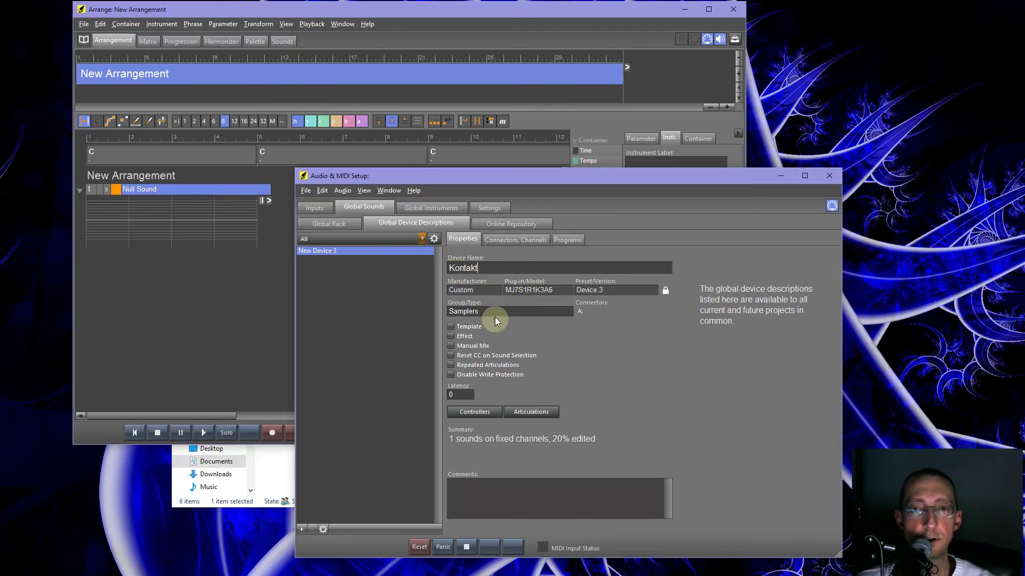
{"action": "left_click", "coordinate": [512, 314]}
{"action": "type", "text": "Samplers"}
{"action": "key", "text": "Return"}
Assign the Samplers > Kontakt description to Engine2:01 and close Audio & MIDI Setup.
{"action": "left_click", "coordinate": [333, 225]}
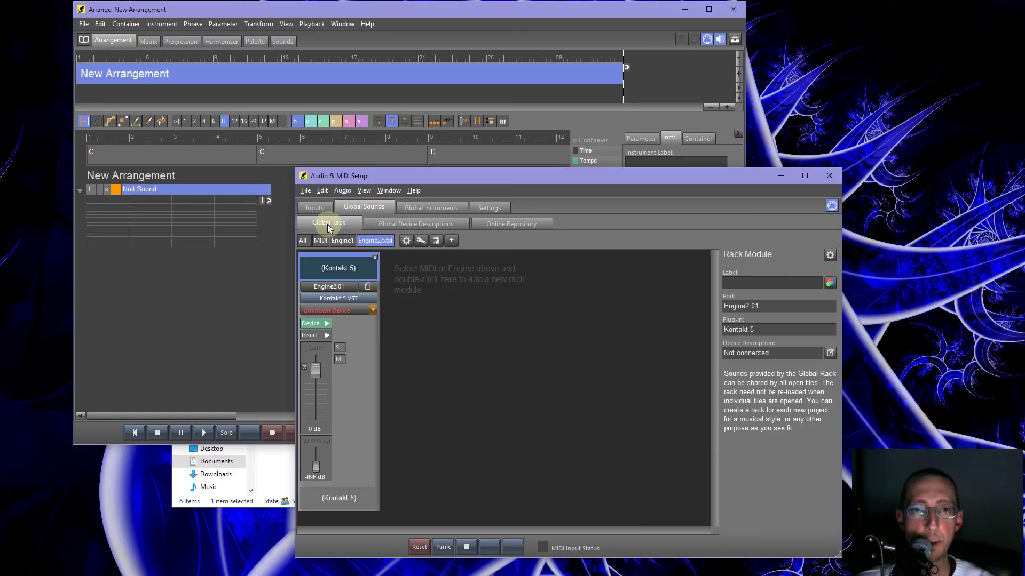
{"action": "left_click", "coordinate": [369, 311]}
{"action": "mouse_move", "coordinate": [339, 348]}
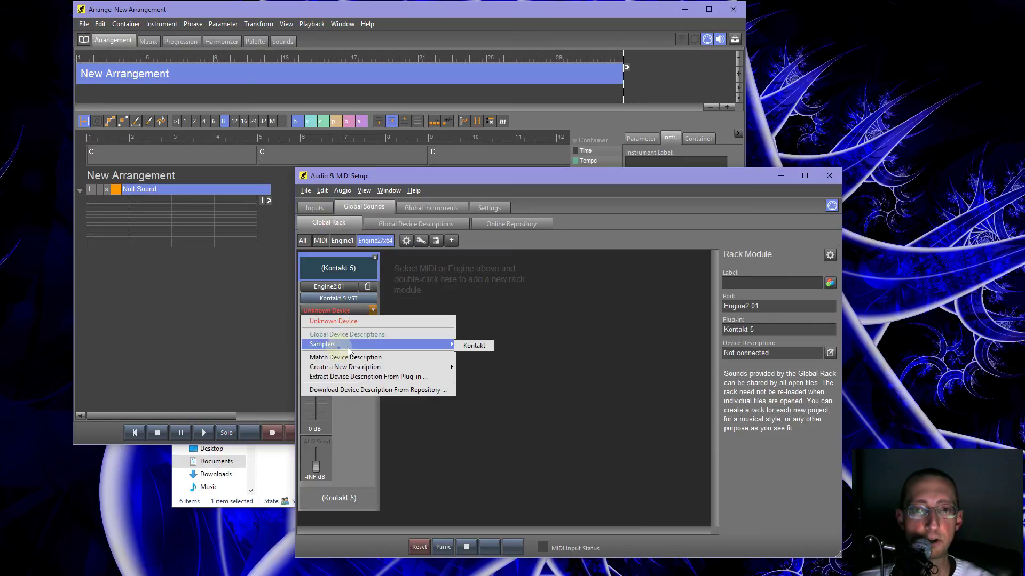
{"action": "left_click", "coordinate": [474, 346]}
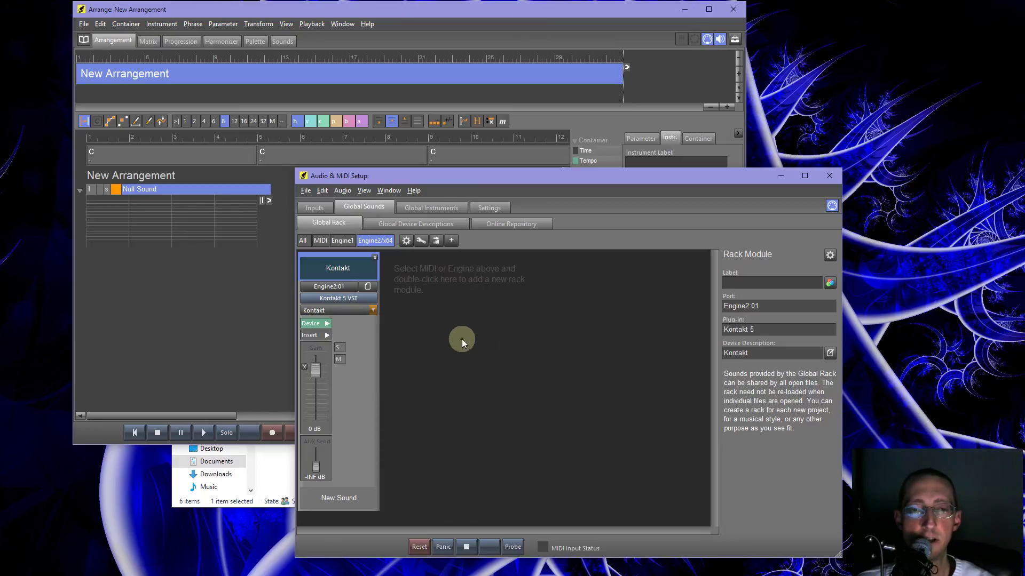
{"action": "left_click", "coordinate": [318, 211]}
{"action": "left_click", "coordinate": [824, 180]}
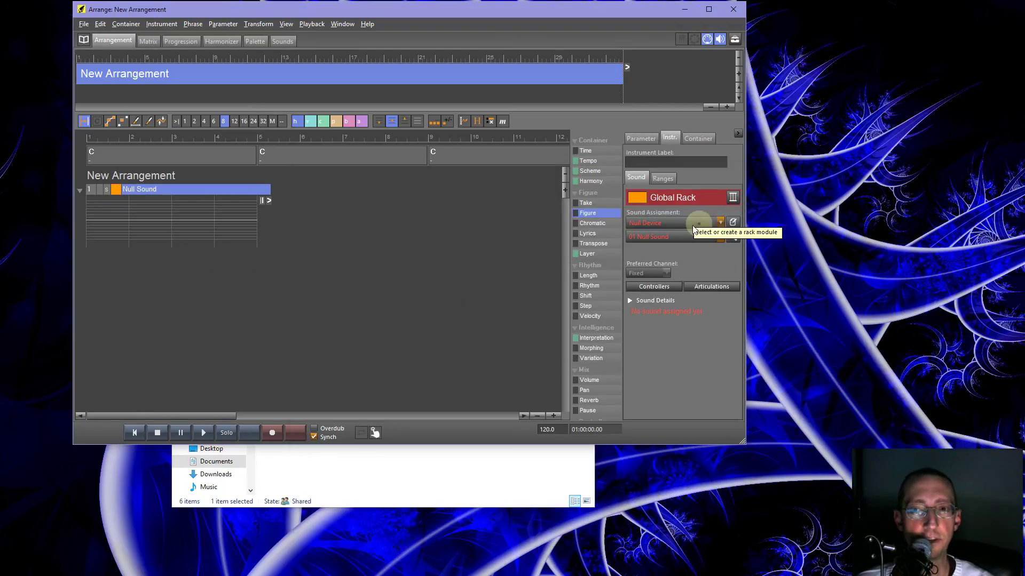
Assign Kontakt [New Sound] to the track, preview Kontakt 5, and maximize the Arrange window.
{"action": "left_click", "coordinate": [711, 223]}
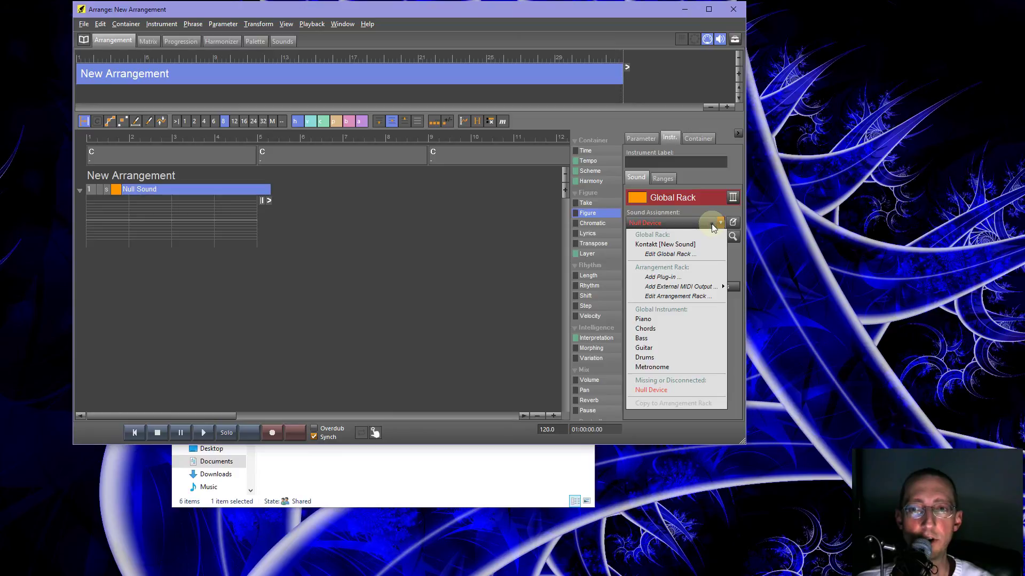
{"action": "left_click", "coordinate": [679, 245]}
{"action": "left_click", "coordinate": [673, 251]}
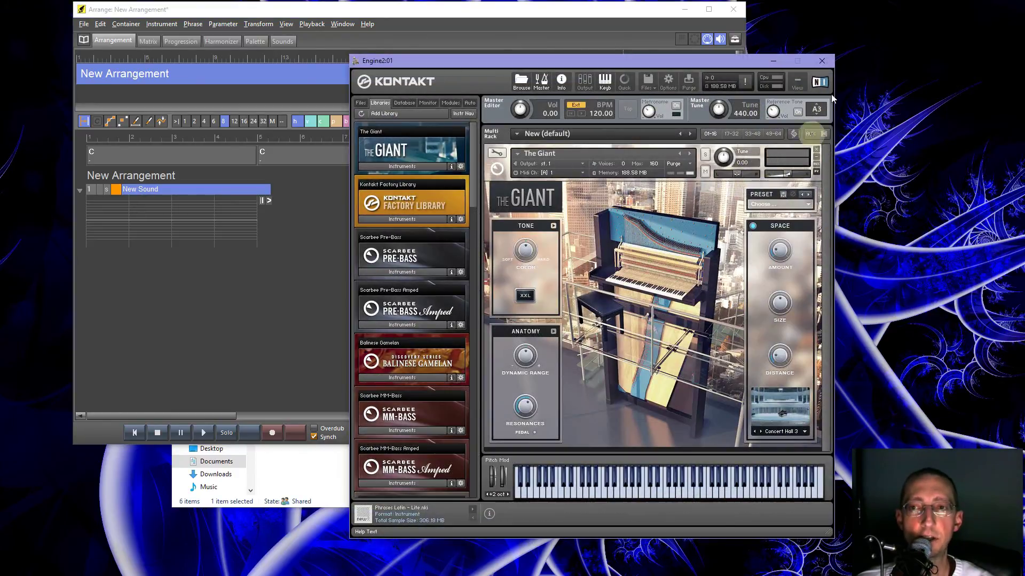
{"action": "left_click", "coordinate": [821, 61]}
{"action": "double_click", "coordinate": [283, 5]}
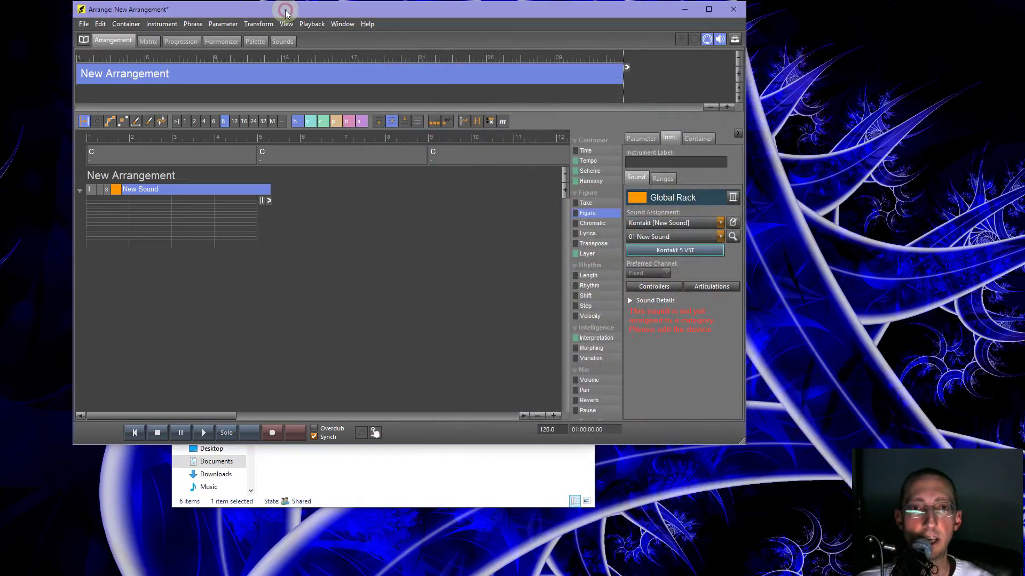
{"action": "left_click", "coordinate": [10, 34]}
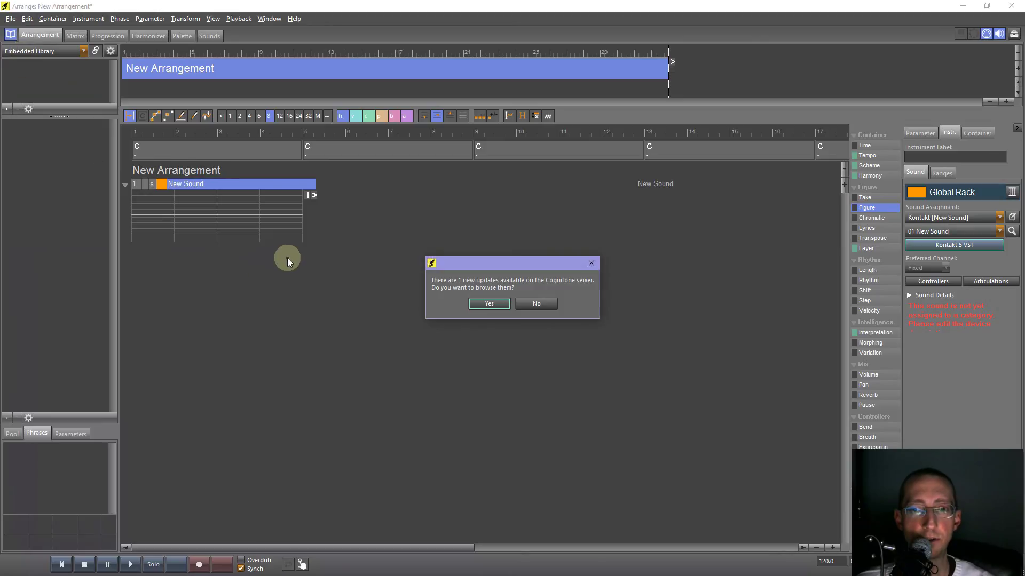
Decline the Cognitone update prompt with No, then open the list of libraries.
{"action": "left_click", "coordinate": [535, 304]}
{"action": "left_click", "coordinate": [18, 50]}
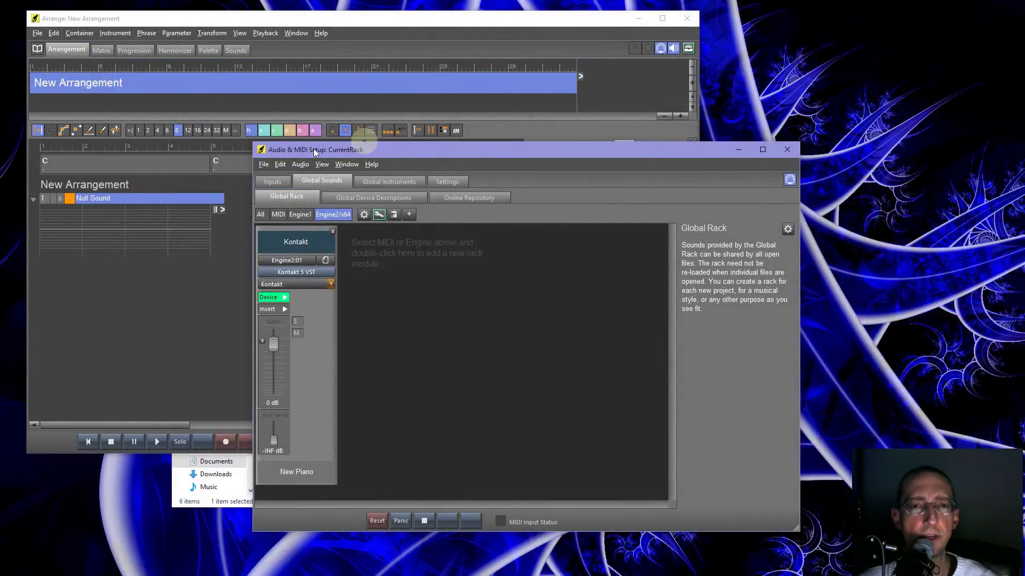
Review Engine1's rack modules and audio settings, then close its settings.
{"action": "left_click", "coordinate": [300, 215]}
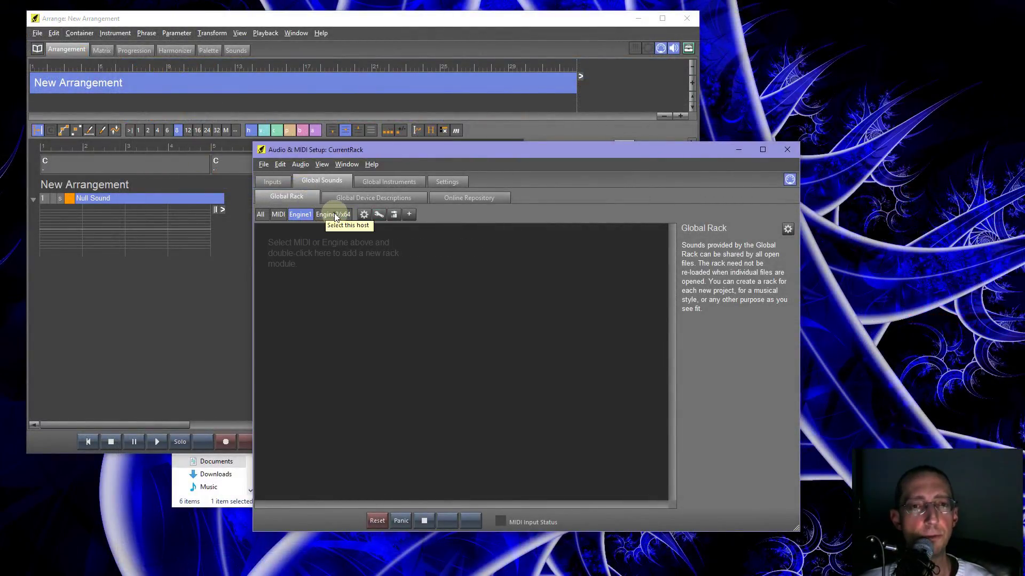
{"action": "left_click", "coordinate": [334, 215]}
{"action": "left_click", "coordinate": [300, 215]}
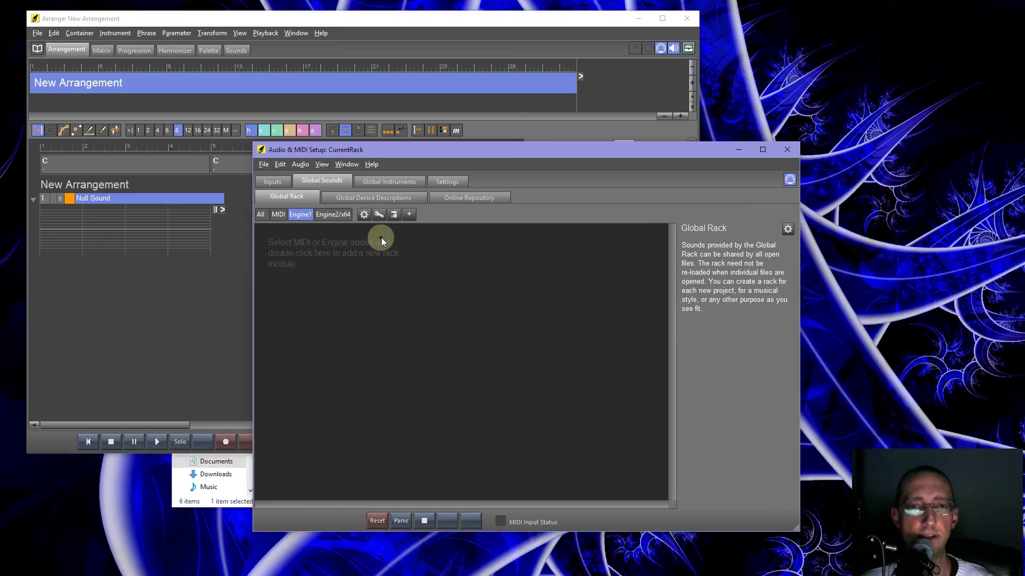
{"action": "left_click", "coordinate": [378, 214]}
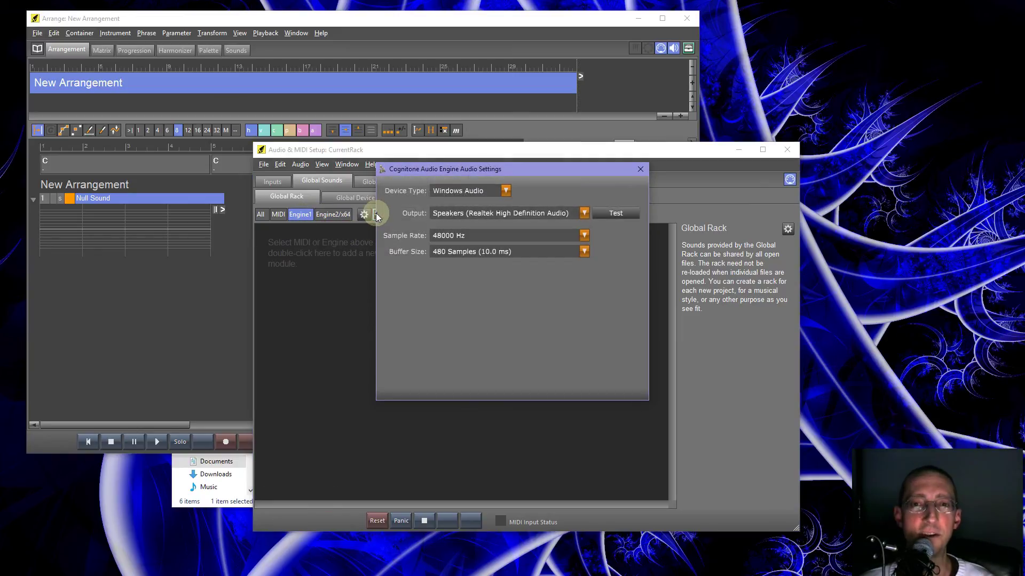
{"action": "left_click_drag", "start_coordinate": [445, 167], "coordinate": [374, 260]}
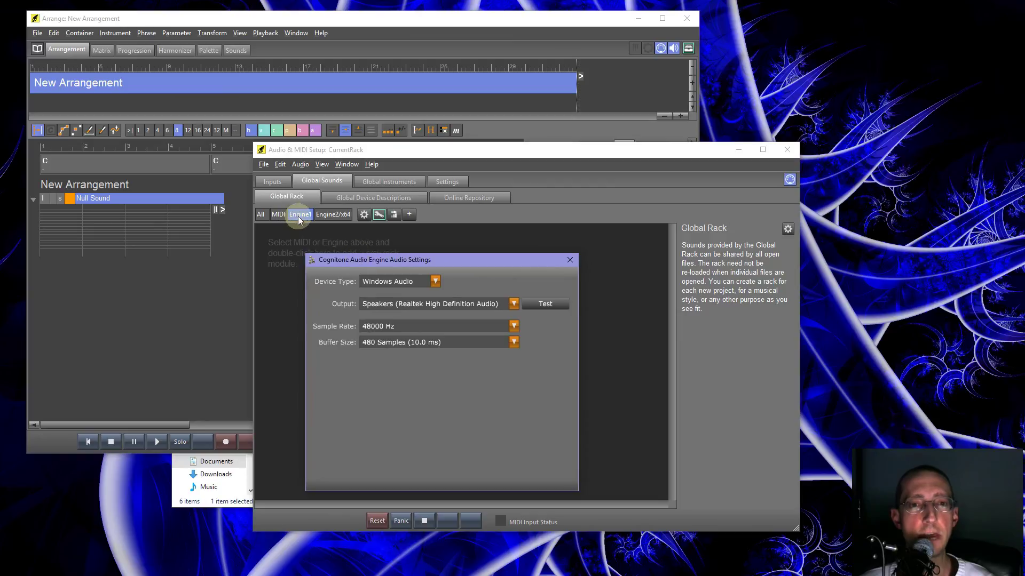
{"action": "left_click", "coordinate": [300, 220]}
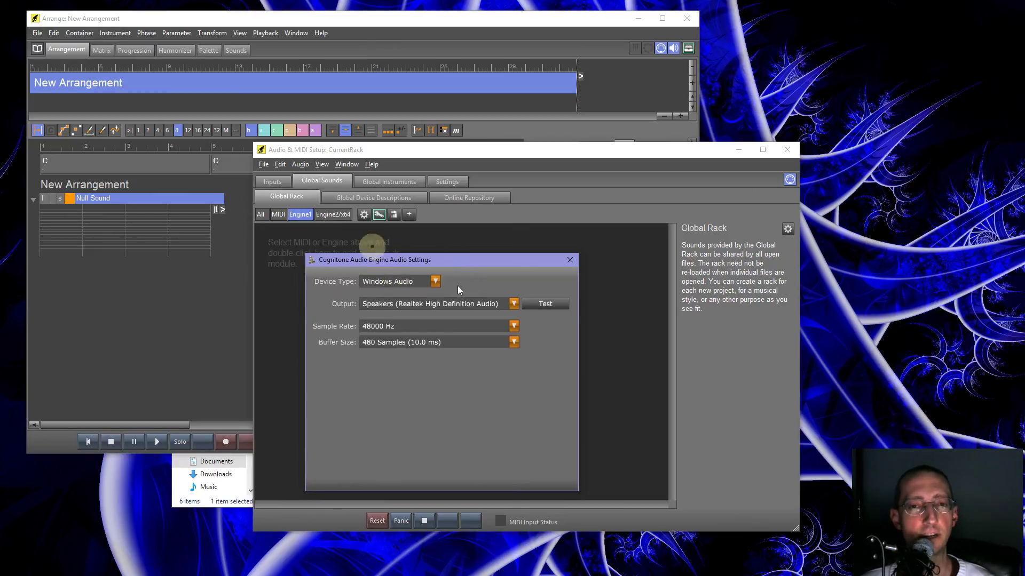
{"action": "left_click", "coordinate": [570, 259]}
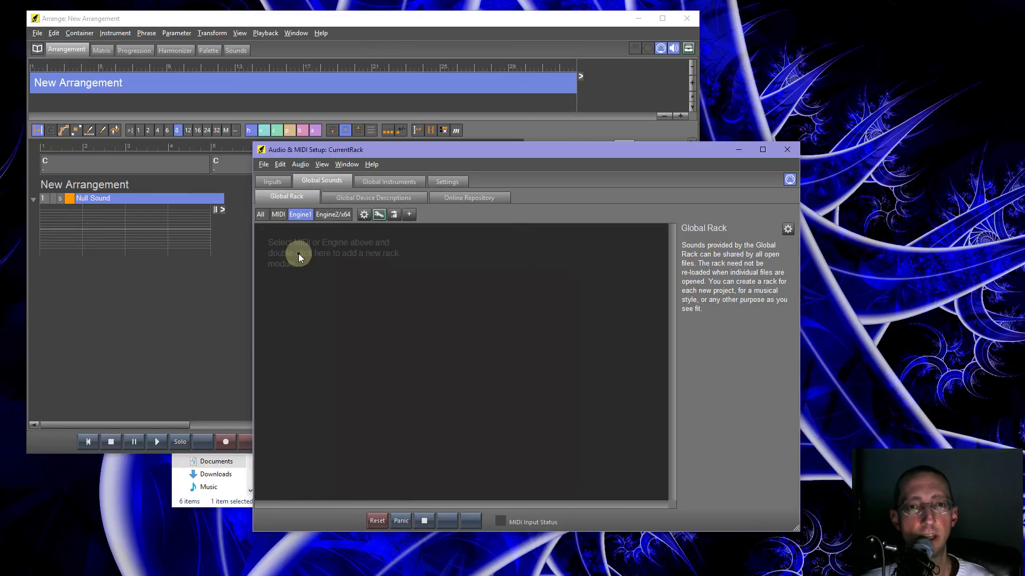
Check Engine2/x64's ASIO4ALL audio settings, run the output Test, and close them.
{"action": "left_click", "coordinate": [331, 215]}
{"action": "left_click", "coordinate": [378, 214]}
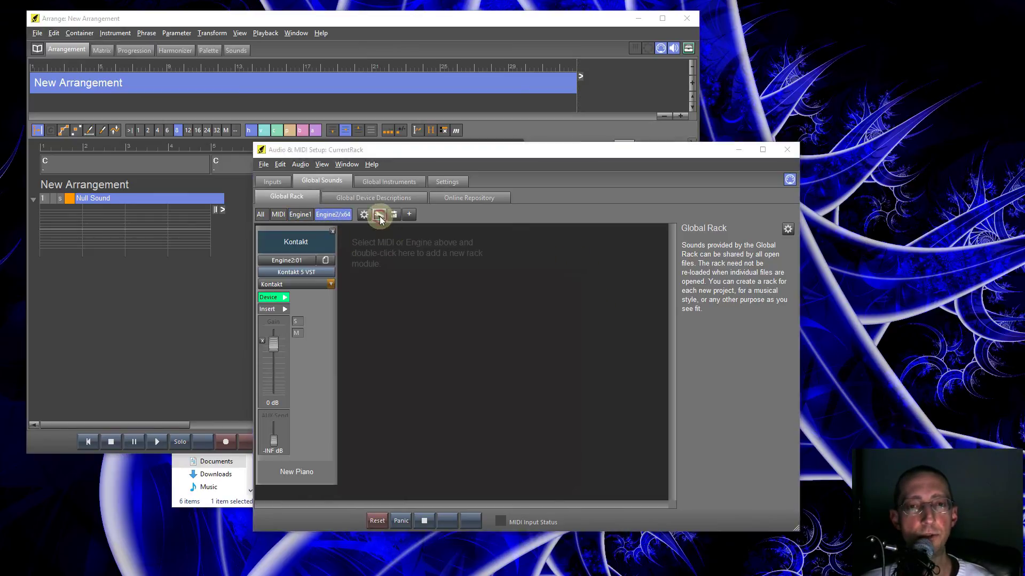
{"action": "left_click", "coordinate": [458, 296]}
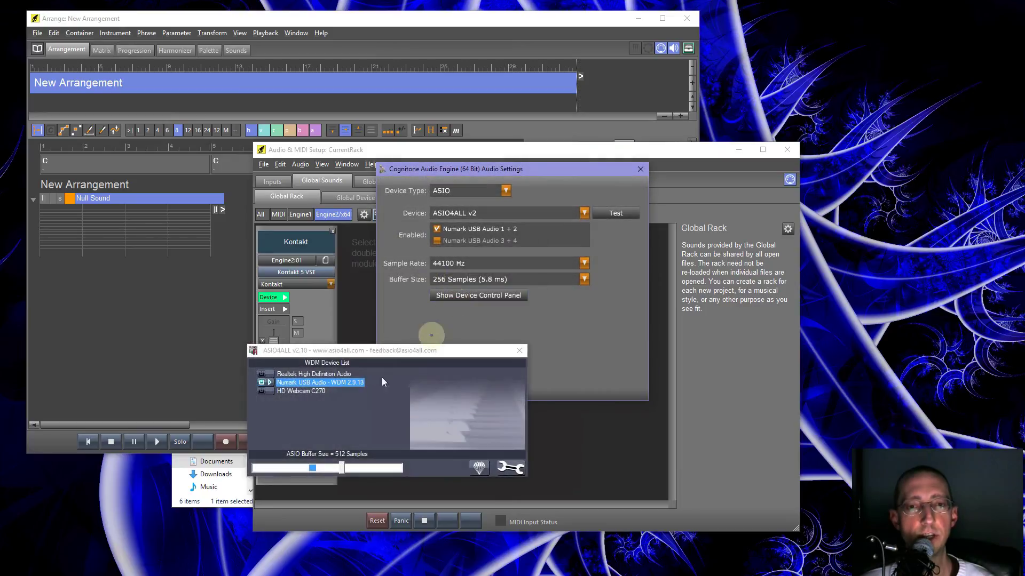
{"action": "left_click", "coordinate": [261, 384]}
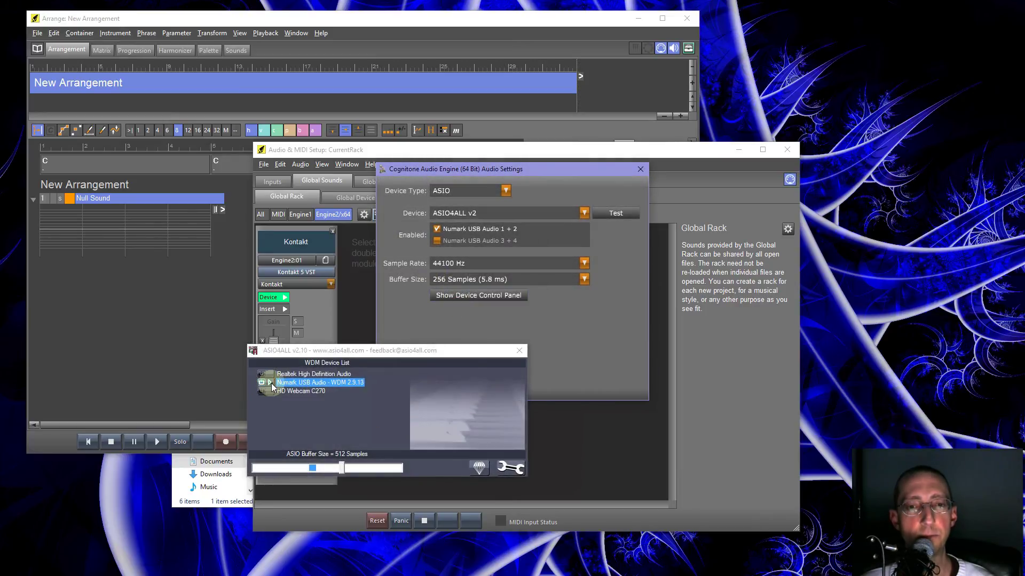
{"action": "left_click", "coordinate": [519, 351]}
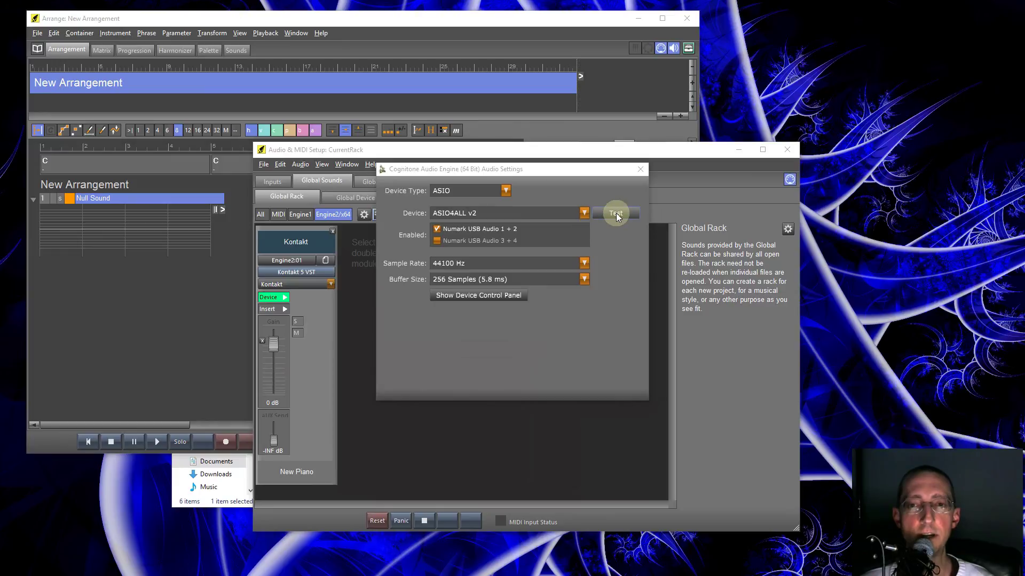
{"action": "left_click", "coordinate": [615, 213]}
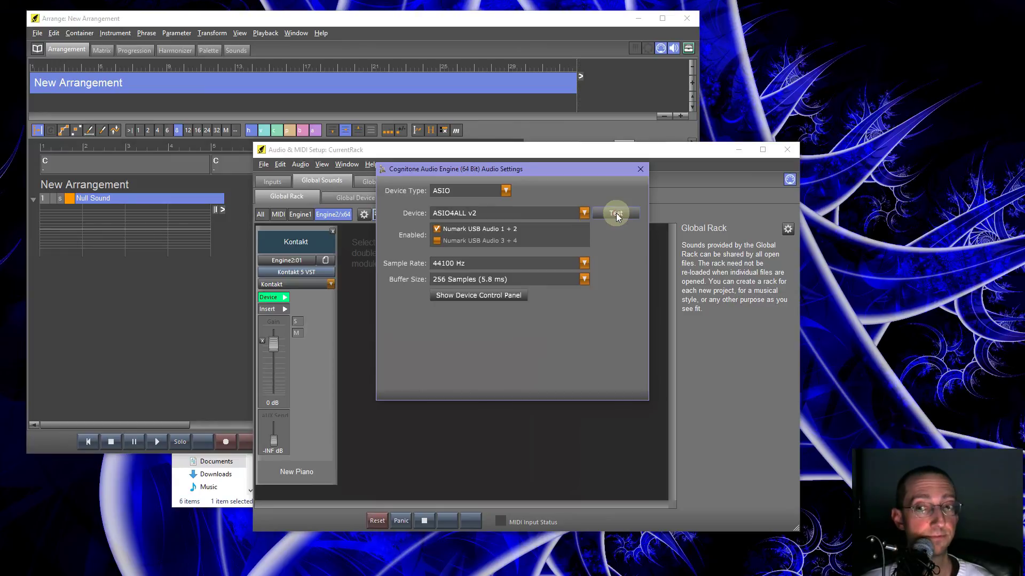
{"action": "left_click", "coordinate": [640, 169]}
Close Audio & MIDI Setup, maximize Arrange, and assign Kontakt [New Piano] to the track.
{"action": "left_click", "coordinate": [788, 150]}
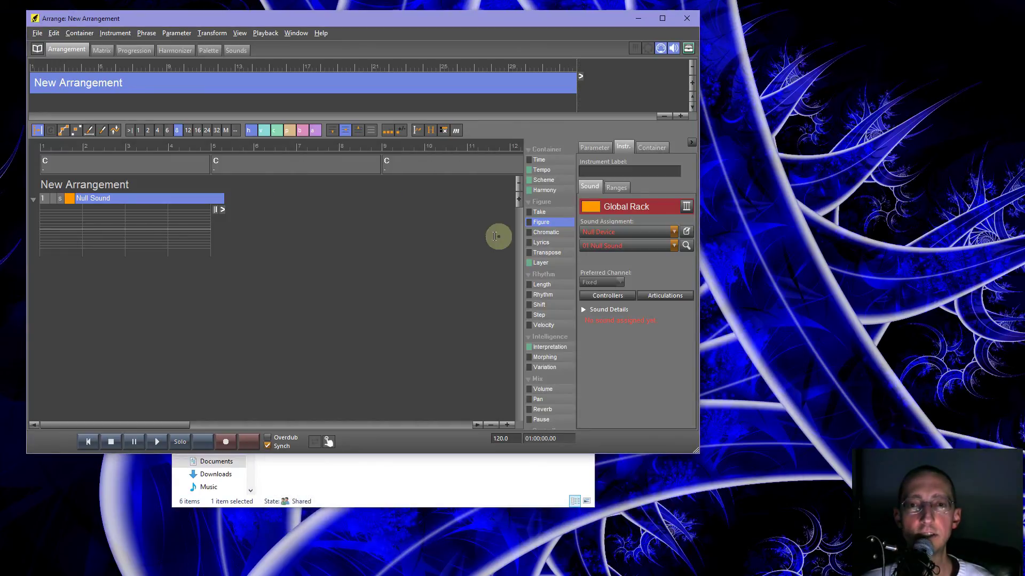
{"action": "double_click", "coordinate": [456, 24]}
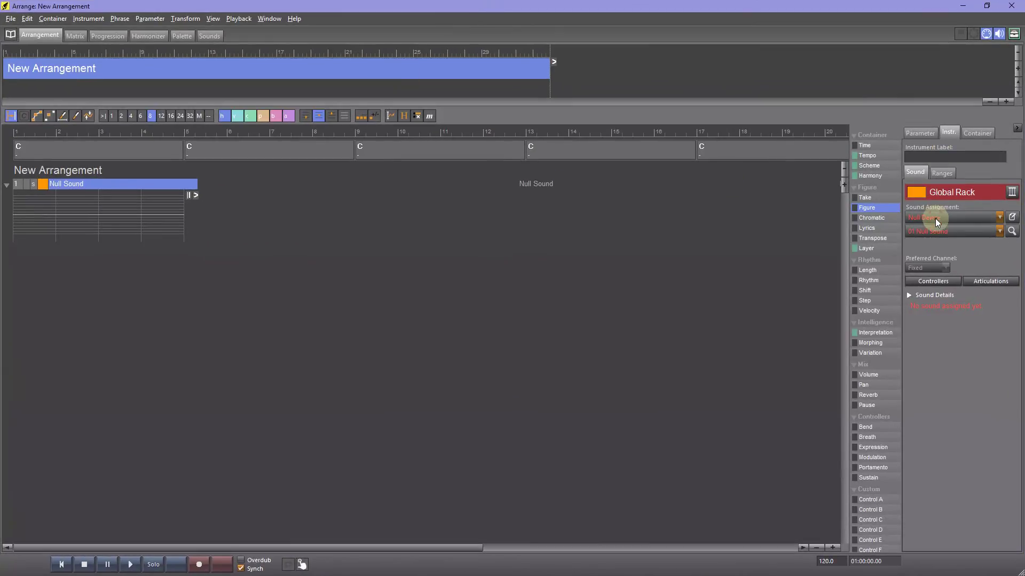
{"action": "left_click", "coordinate": [935, 218]}
{"action": "left_click", "coordinate": [936, 240]}
{"action": "left_click", "coordinate": [939, 245]}
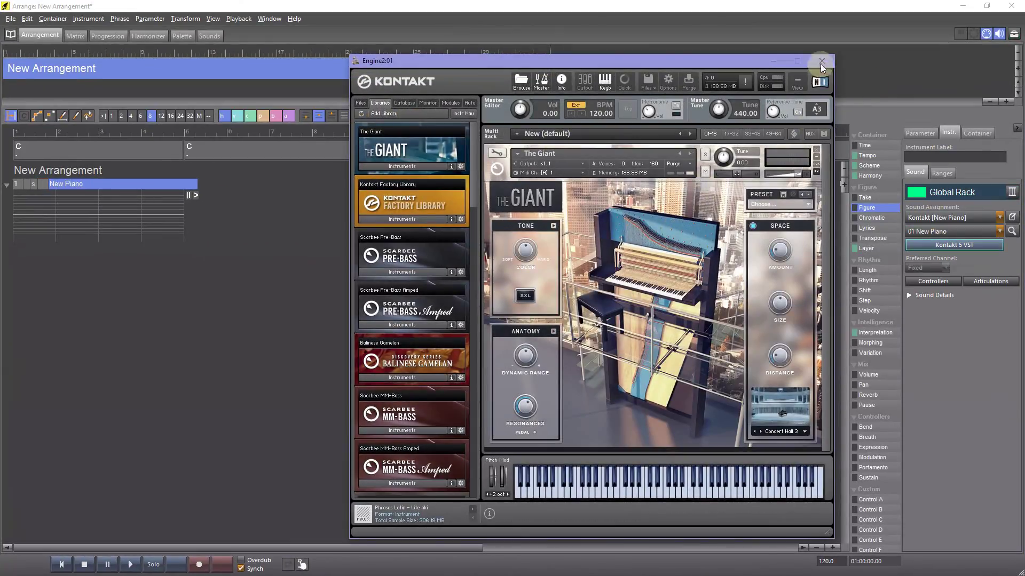
{"action": "left_click", "coordinate": [821, 63]}
Load the Example Harmony.coglib library into the library browser.
{"action": "left_click", "coordinate": [10, 34]}
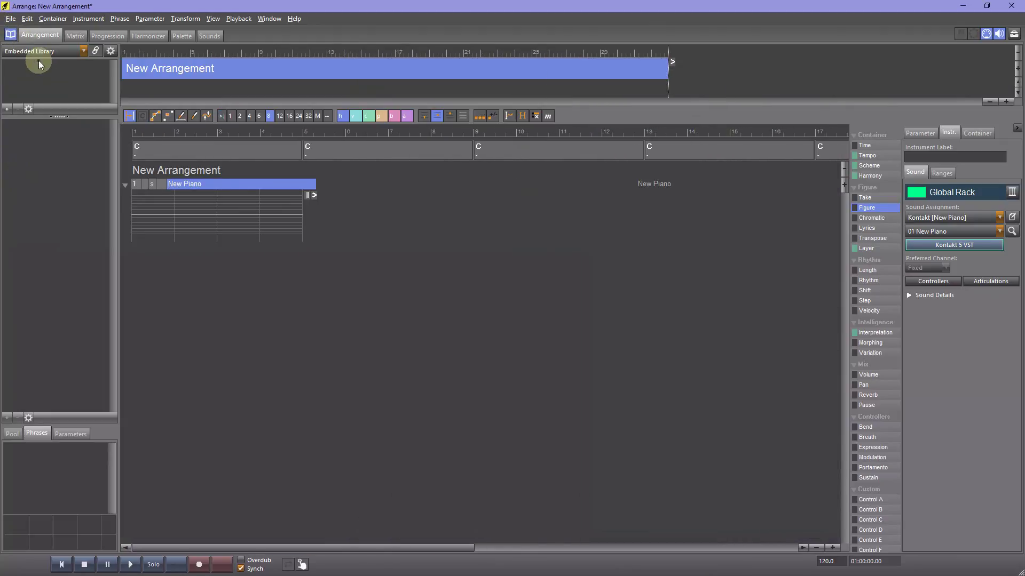
{"action": "left_click", "coordinate": [42, 51]}
{"action": "left_click", "coordinate": [110, 94]}
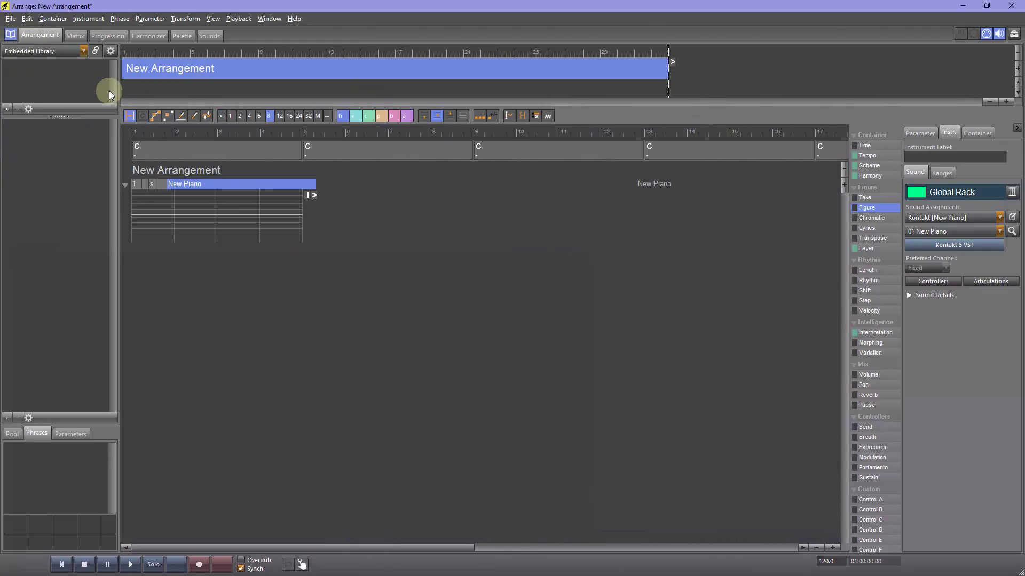
Add the Forced to E Minor progression, then place Example Phrases 2015's Piano Arps on New Piano.
{"action": "left_click_drag", "start_coordinate": [28, 131], "coordinate": [140, 144]}
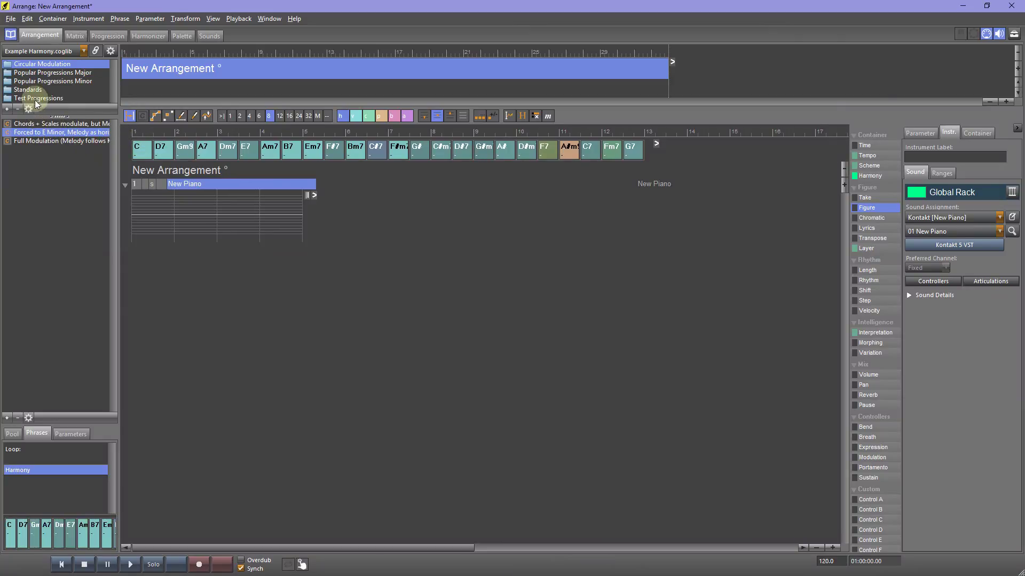
{"action": "left_click", "coordinate": [22, 55]}
{"action": "mouse_move", "coordinate": [34, 91]}
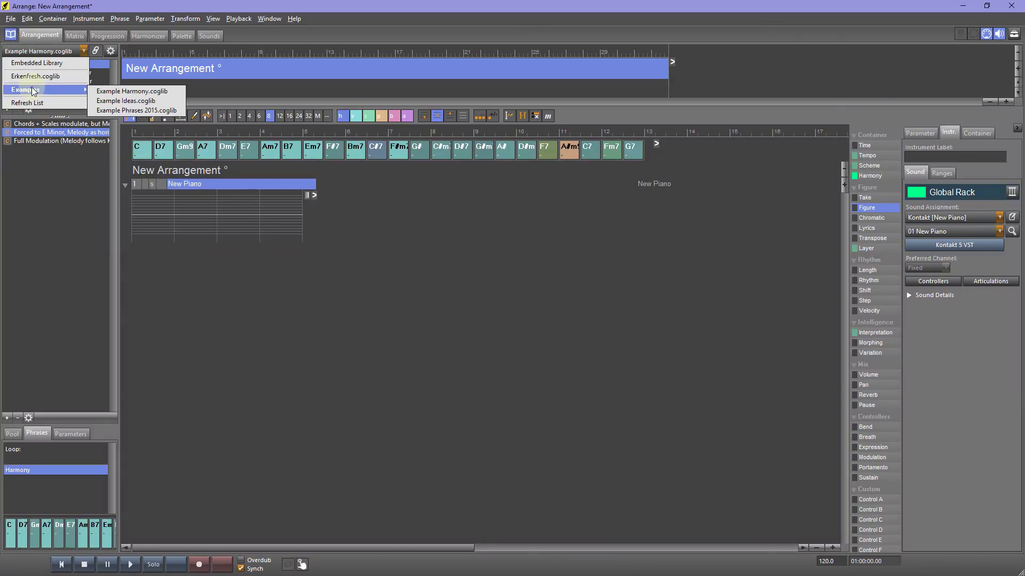
{"action": "left_click", "coordinate": [114, 111]}
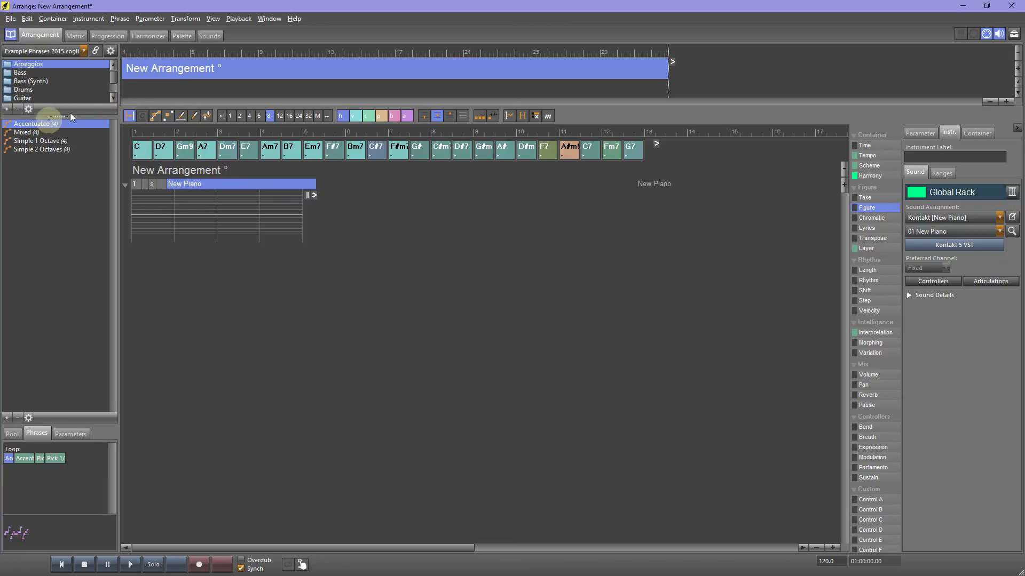
{"action": "left_click_drag", "start_coordinate": [76, 119], "coordinate": [73, 174]}
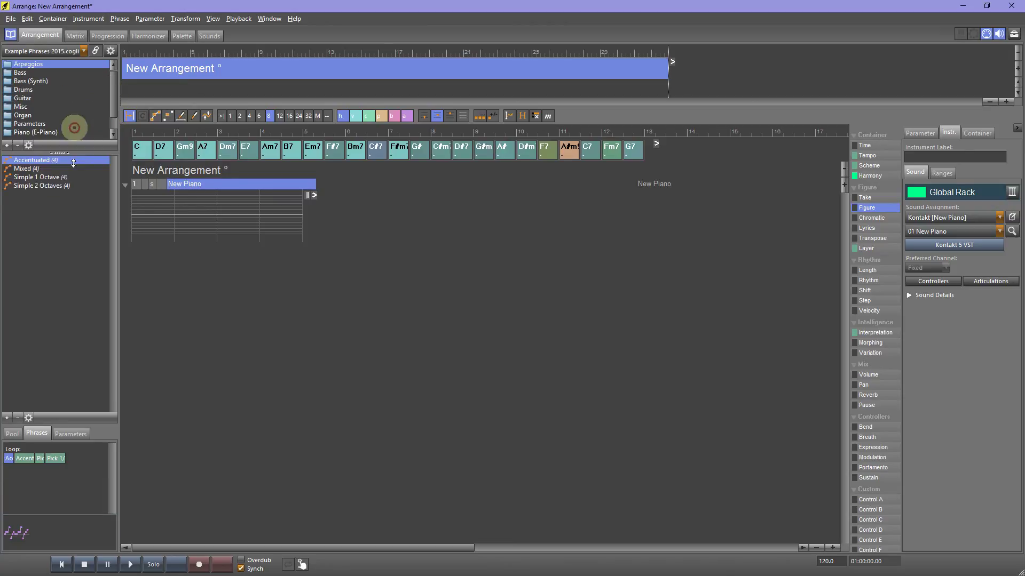
{"action": "left_click", "coordinate": [34, 141]}
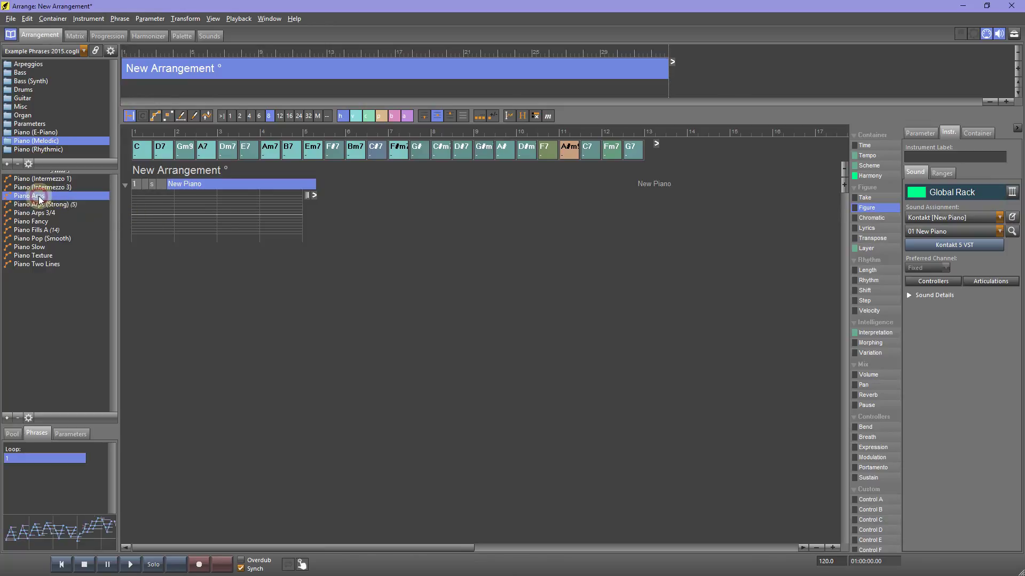
{"action": "left_click_drag", "start_coordinate": [42, 196], "coordinate": [135, 211]}
Play the arrangement from bar one, restart it, and view Kontakt's The Giant during playback.
{"action": "left_click", "coordinate": [62, 565]}
{"action": "left_click", "coordinate": [130, 565]}
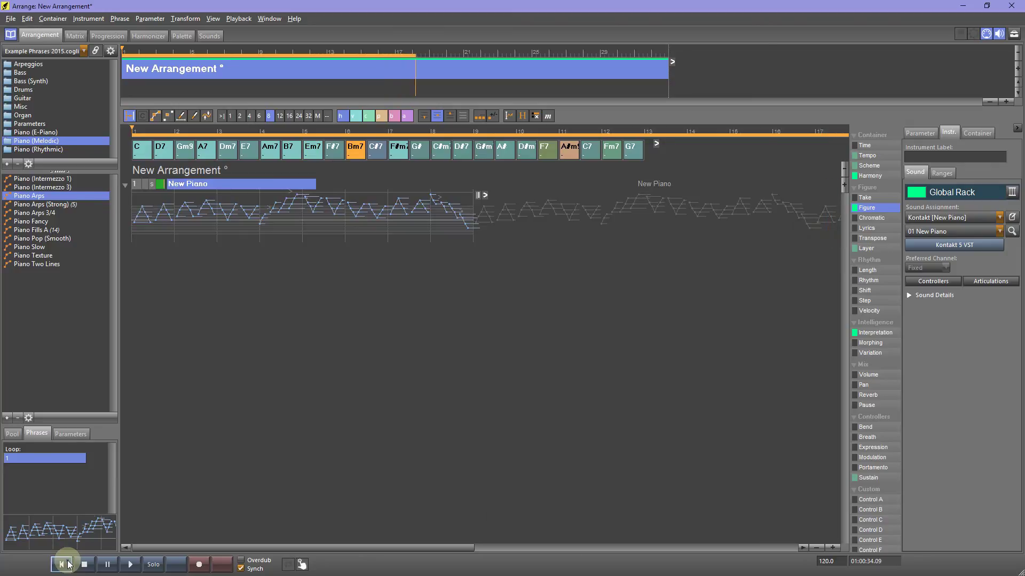
{"action": "left_click", "coordinate": [68, 564]}
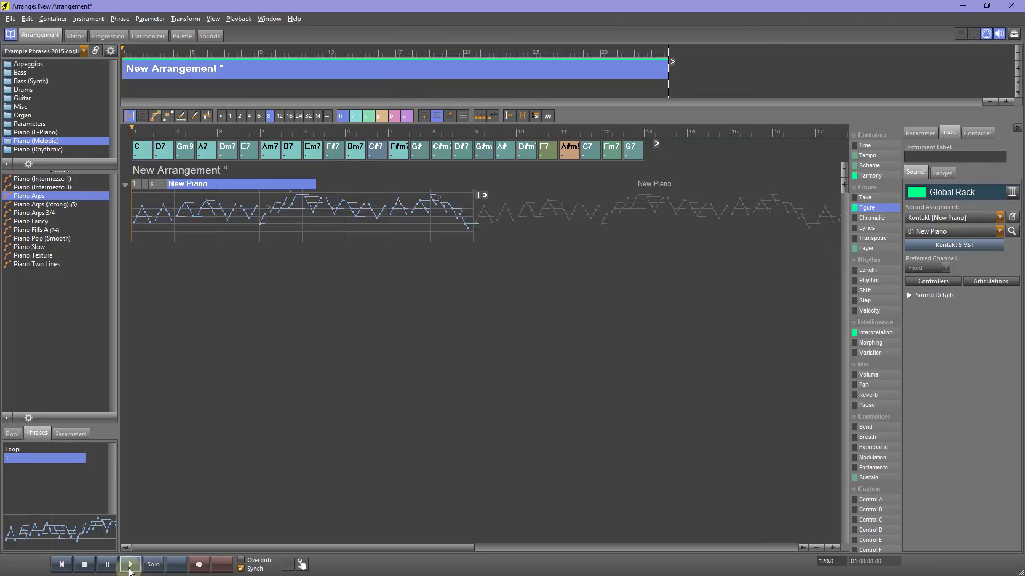
{"action": "left_click", "coordinate": [130, 566]}
{"action": "left_click", "coordinate": [925, 244]}
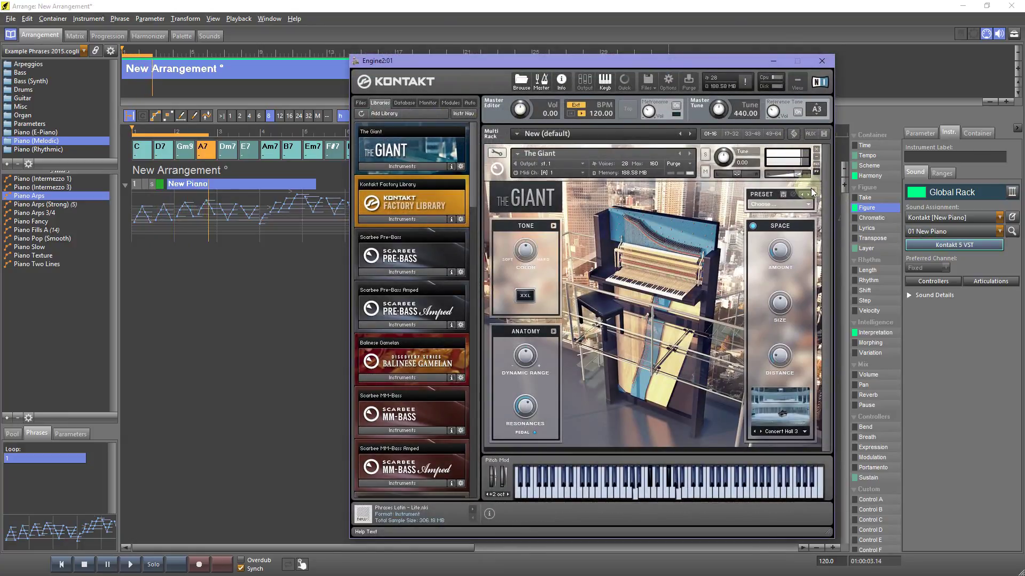
{"action": "left_click", "coordinate": [823, 62]}
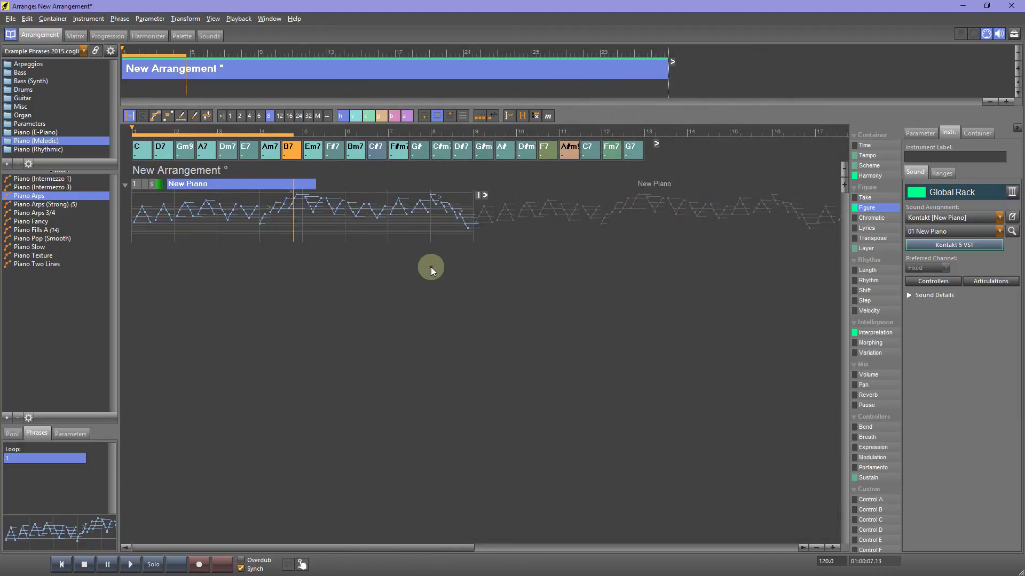